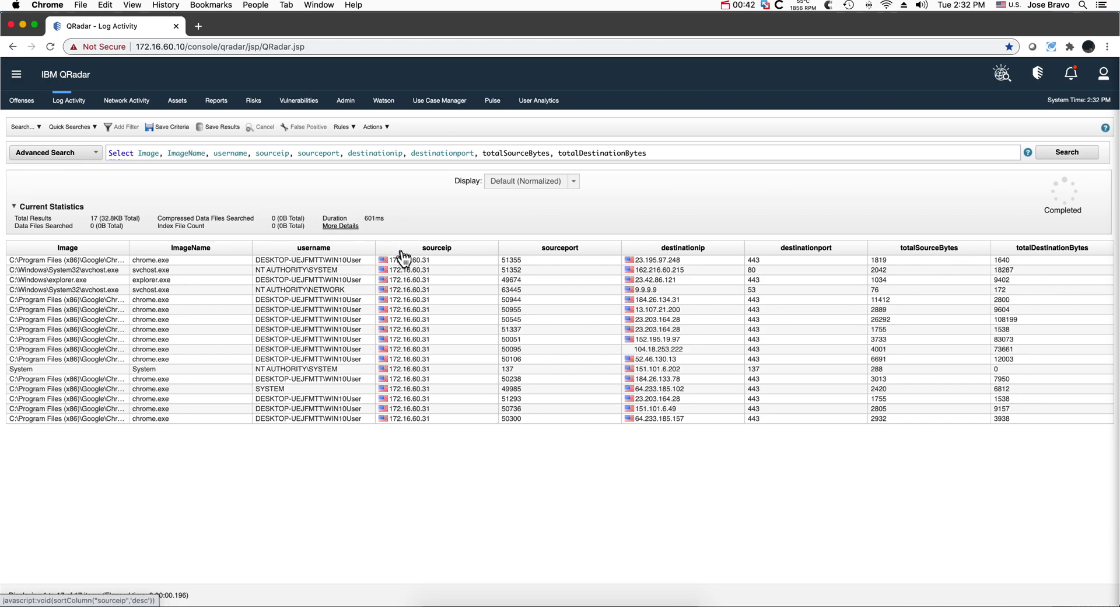
Step: Check the flow results in Network Activity and examine the TABLE::JOIN clauses of the event query in Log Activity
click(138, 104)
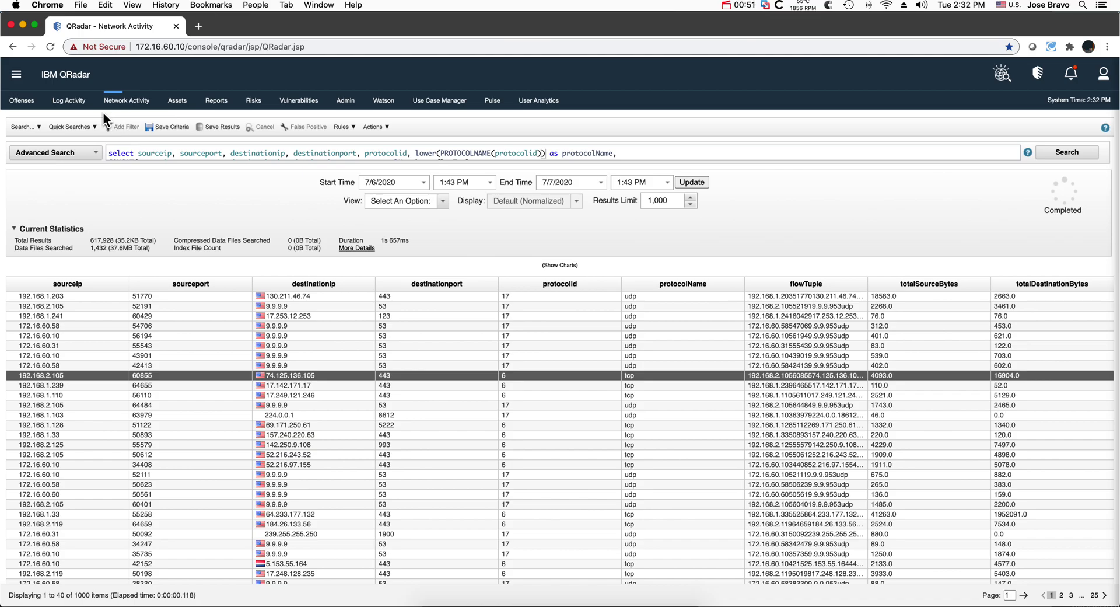
click(70, 105)
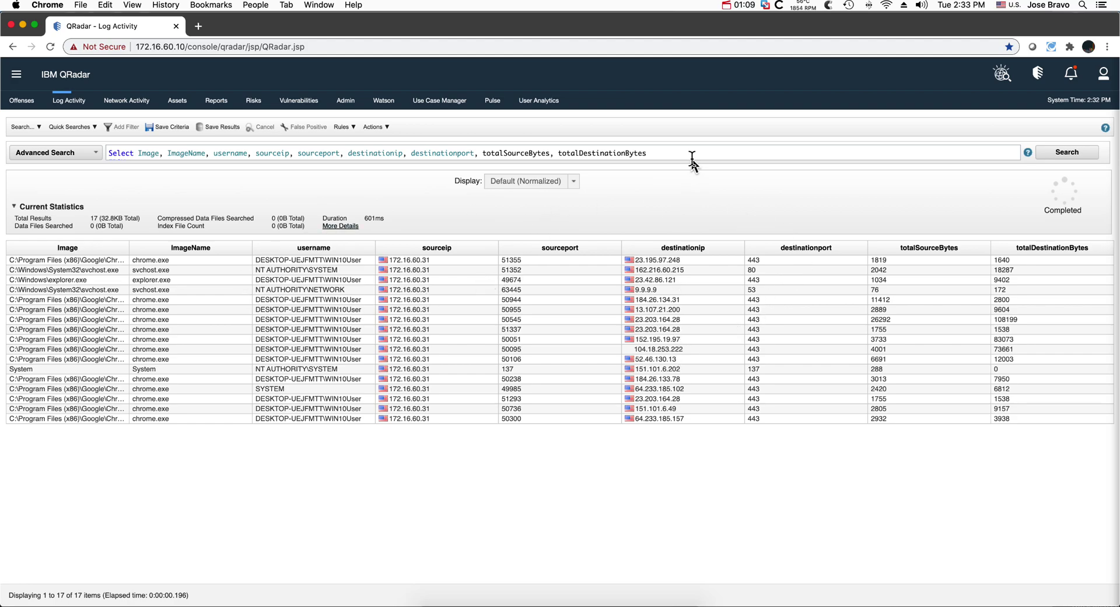
click(619, 153)
double_click(620, 153)
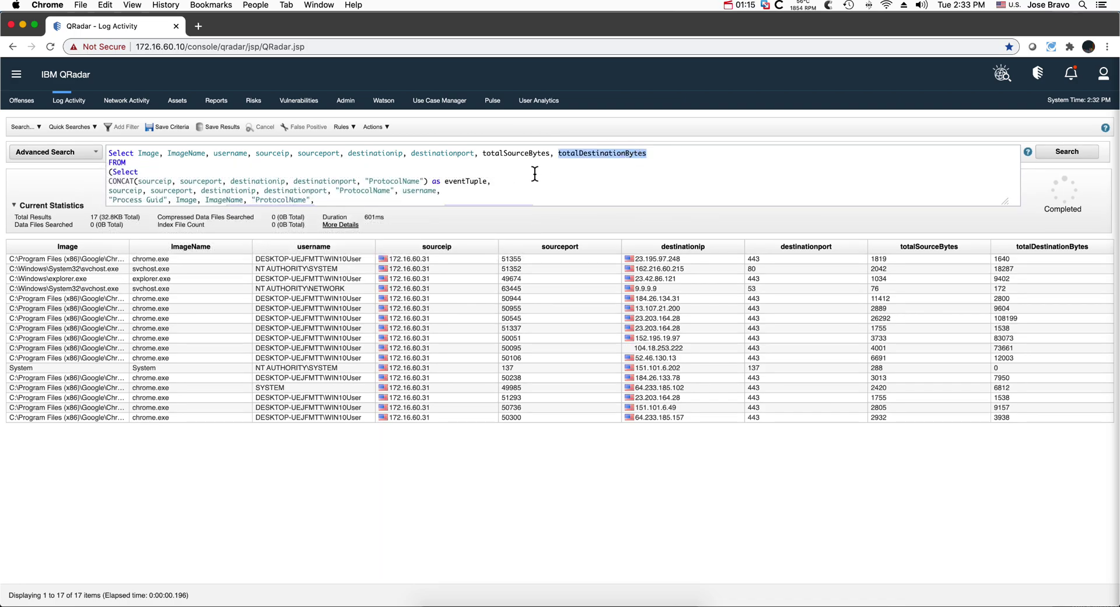
scroll(534, 173, down, 5)
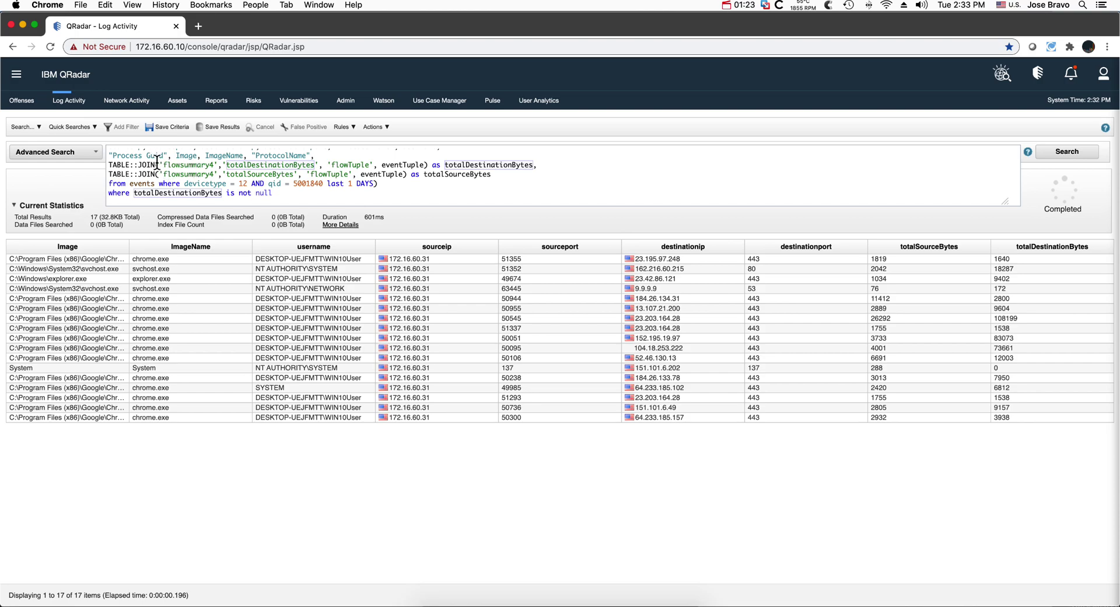
drag(154, 165, 109, 164)
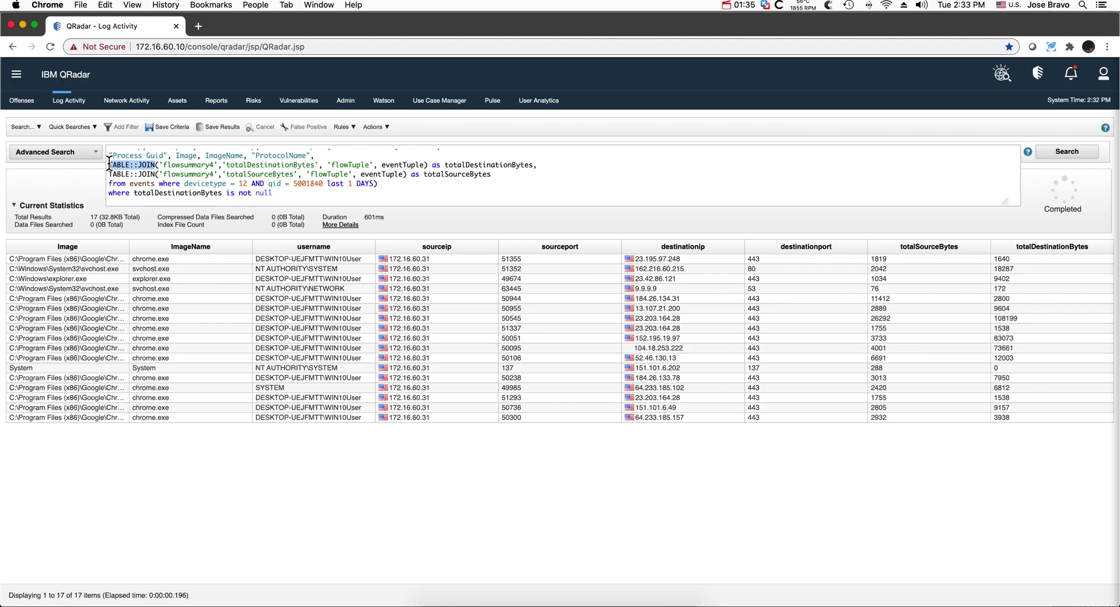
click(156, 170)
drag(156, 174, 109, 175)
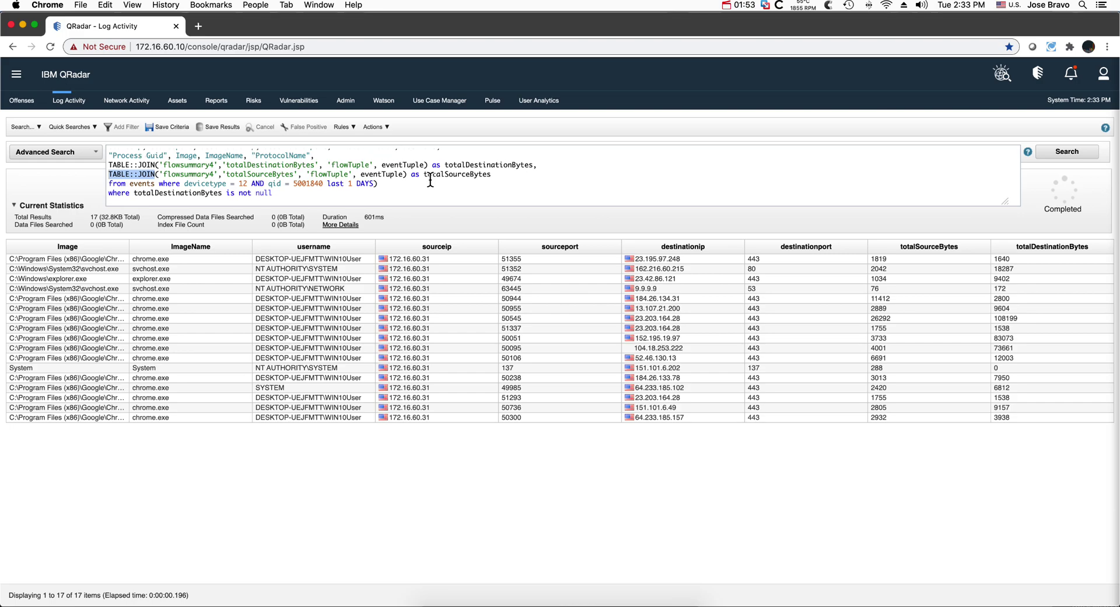
scroll(438, 184, down, 1)
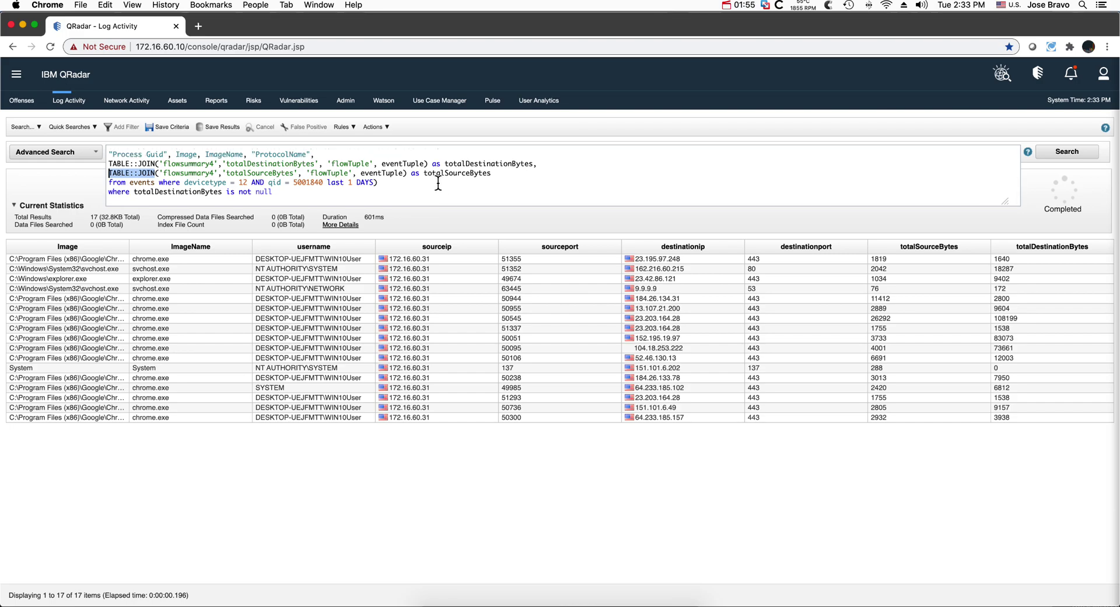
scroll(438, 184, up, 2)
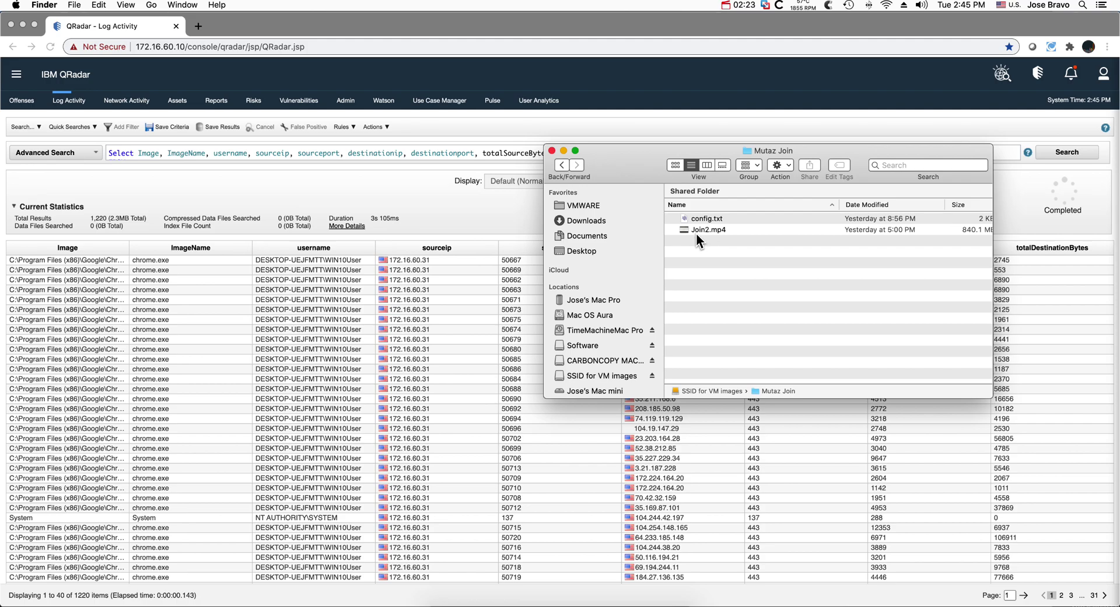
Step: Locate table_join.zip in the shared folder and minimize the Finder window
click(699, 240)
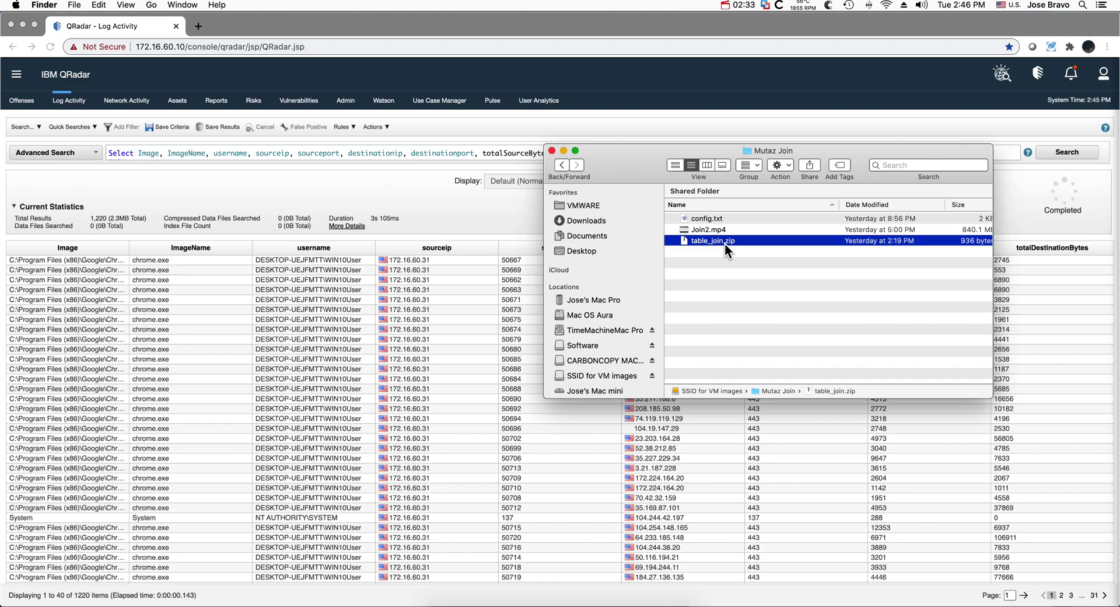
click(563, 150)
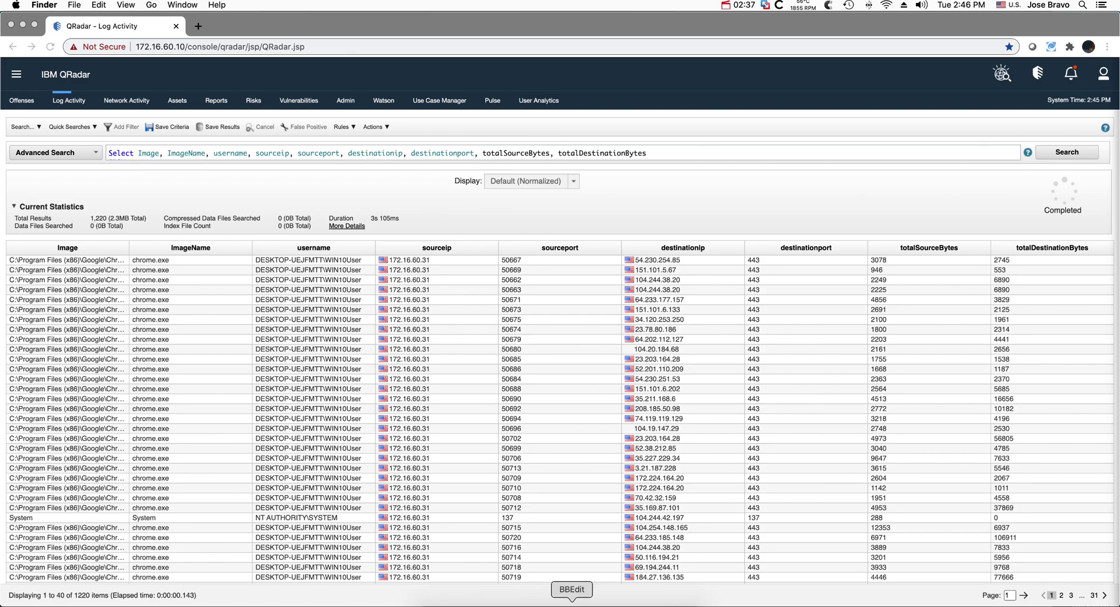
Step: Switch to config.txt in BBEdit and review the sysmon and Netflows field lists
click(572, 603)
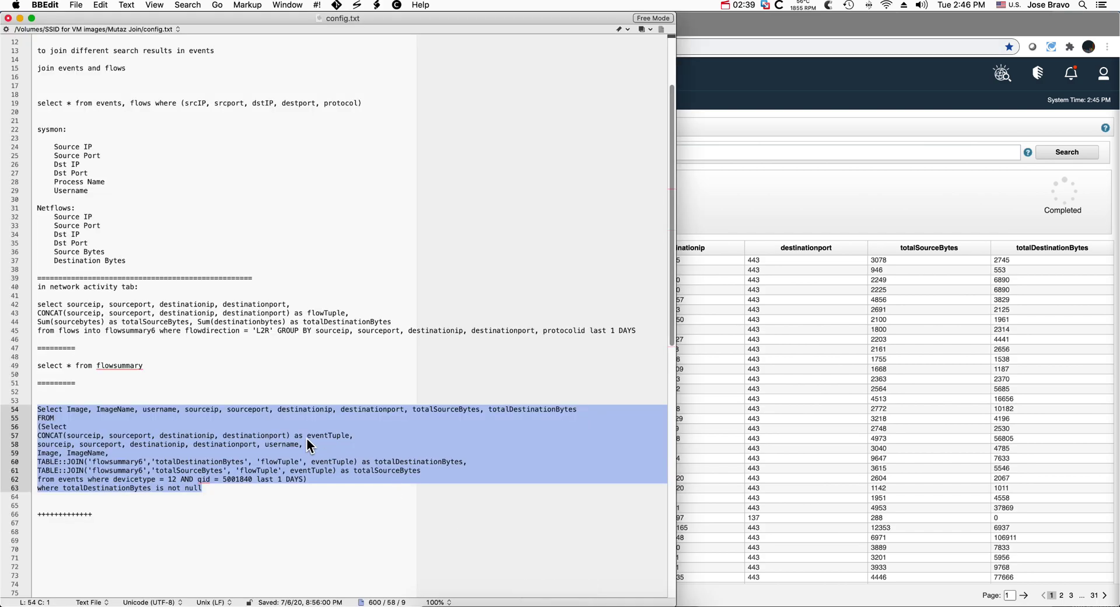
scroll(307, 442, up, 4)
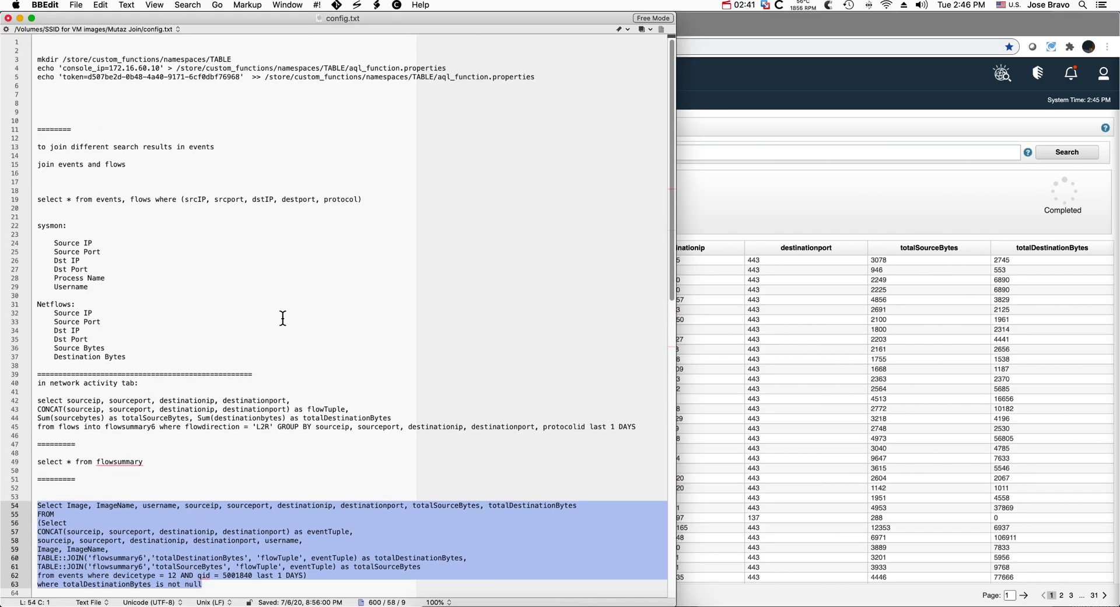
scroll(286, 316, down, 4)
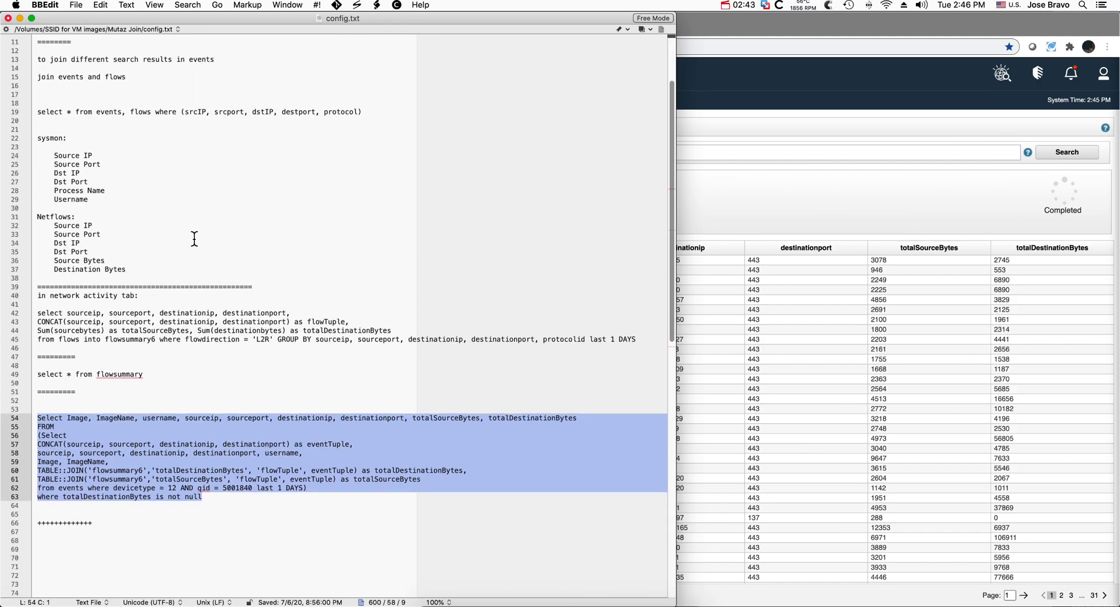
drag(95, 199, 47, 156)
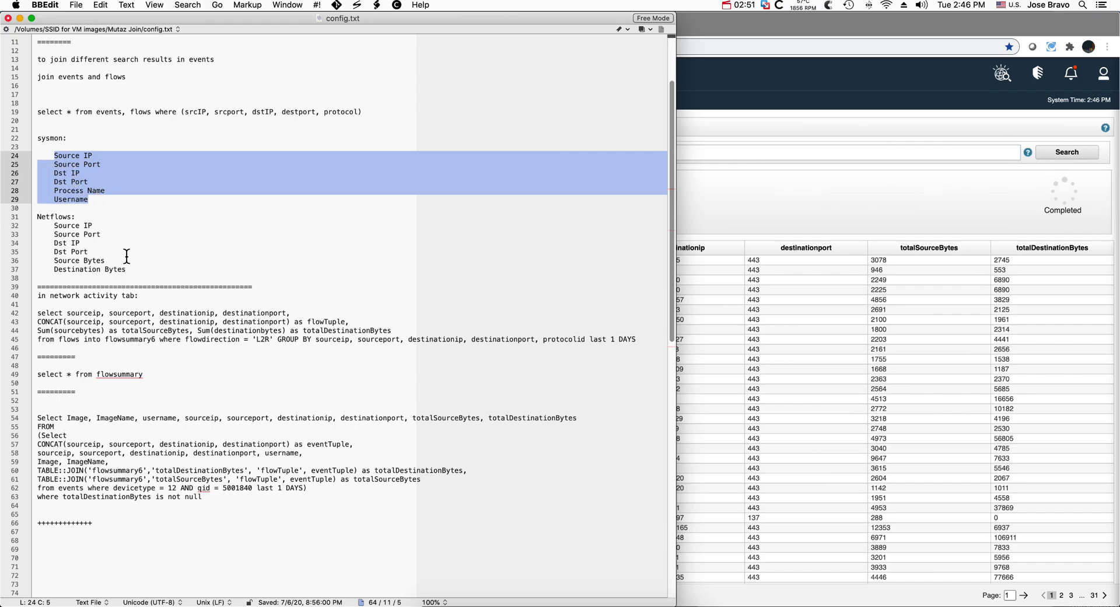
drag(129, 269, 54, 225)
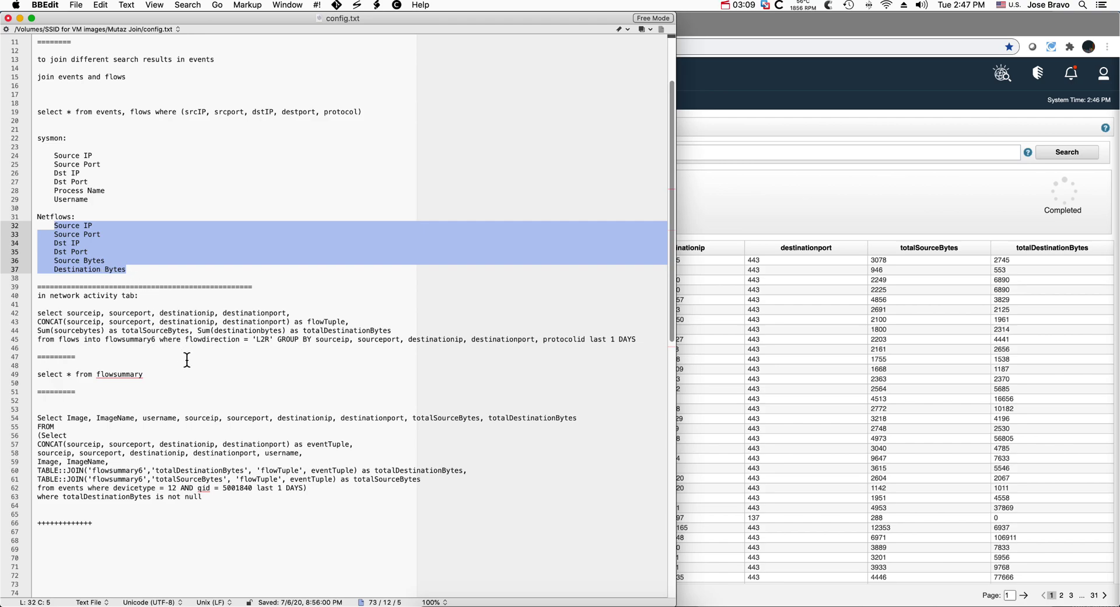
click(187, 360)
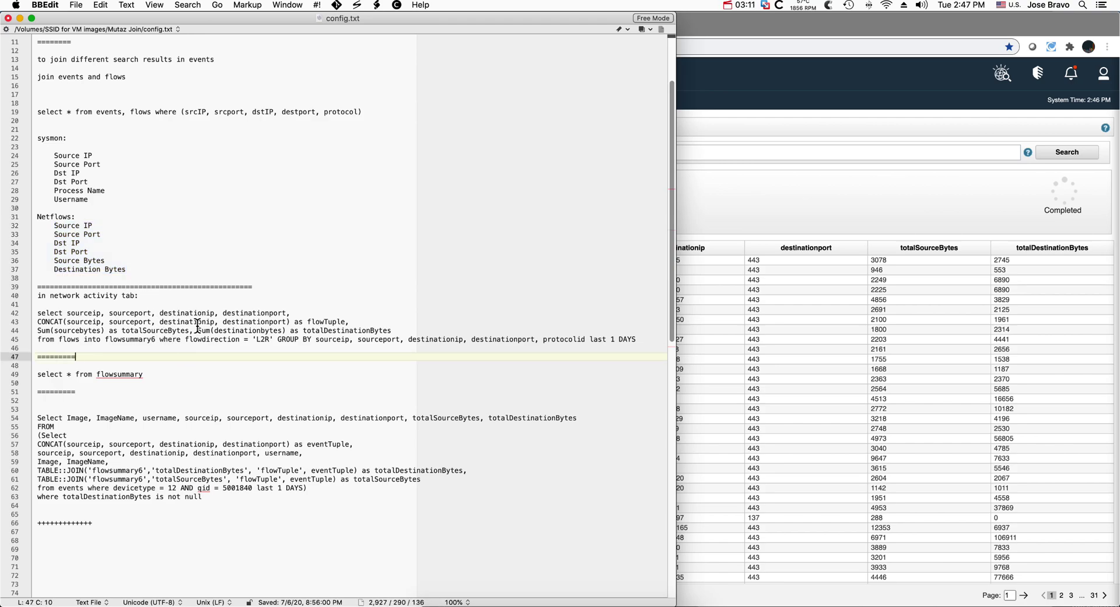
Step: Copy the four-line flow query listed under "in network activity tab:" in config.txt
click(39, 309)
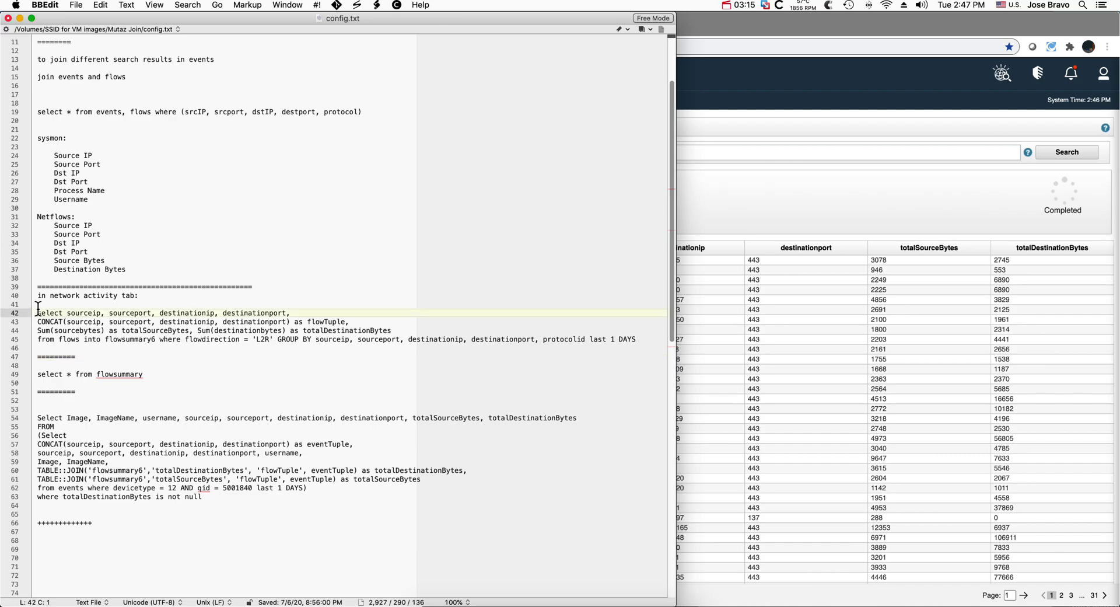
drag(37, 310, 645, 339)
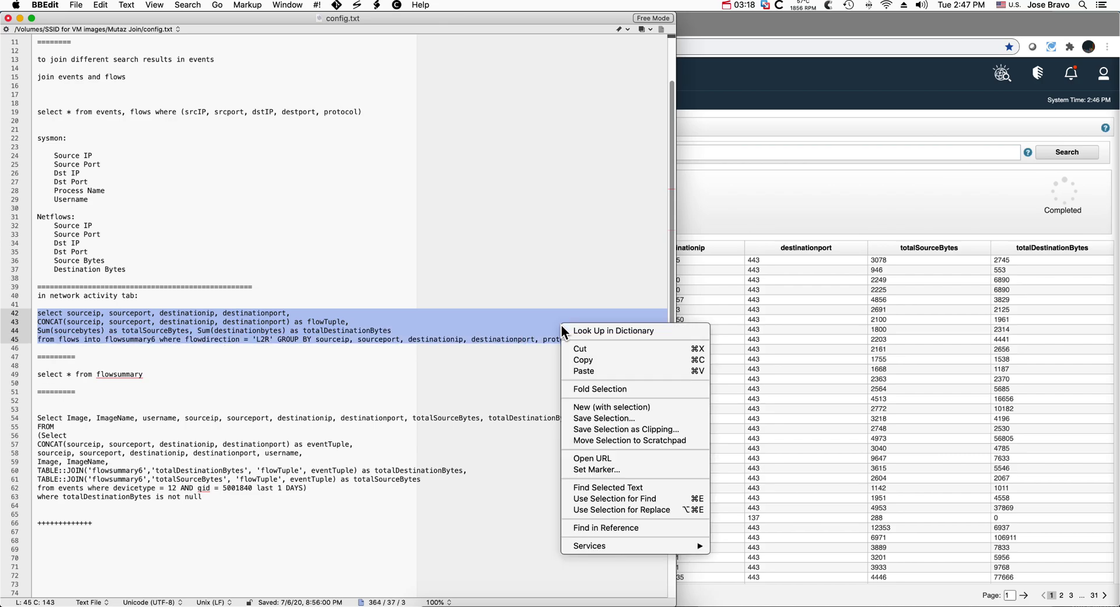
click(592, 359)
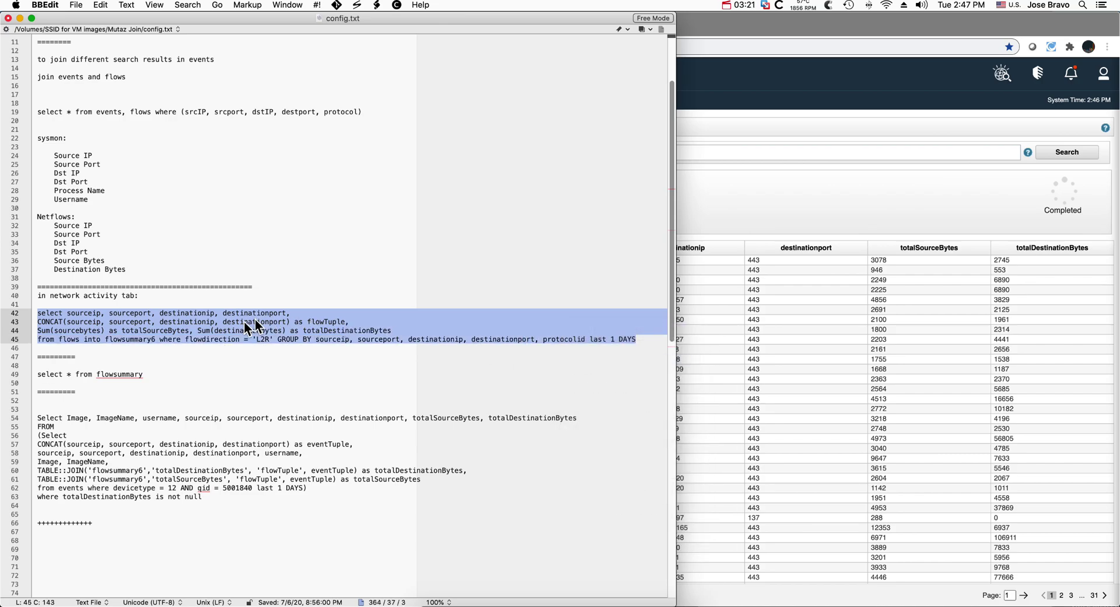
Step: Change the target table name in the config.txt flow query to flowsummary7
click(156, 338)
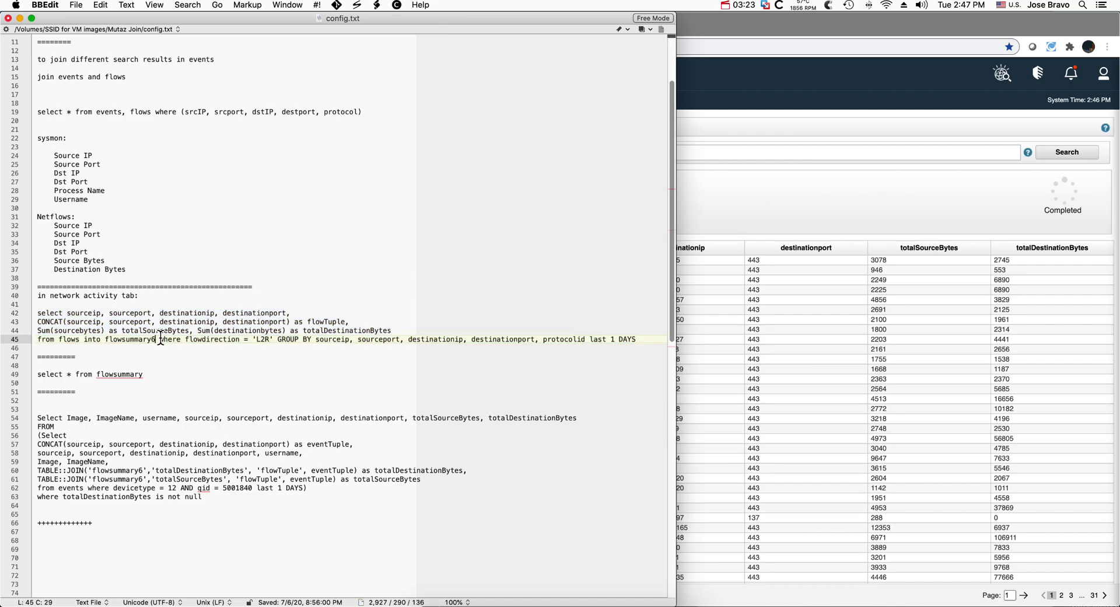
key(BackSpace)
text(7)
Step: Switch to QRadar, replace the Network Activity advanced search with the copied flow query, set its target table to flowsummary7, and run it
click(731, 199)
click(128, 104)
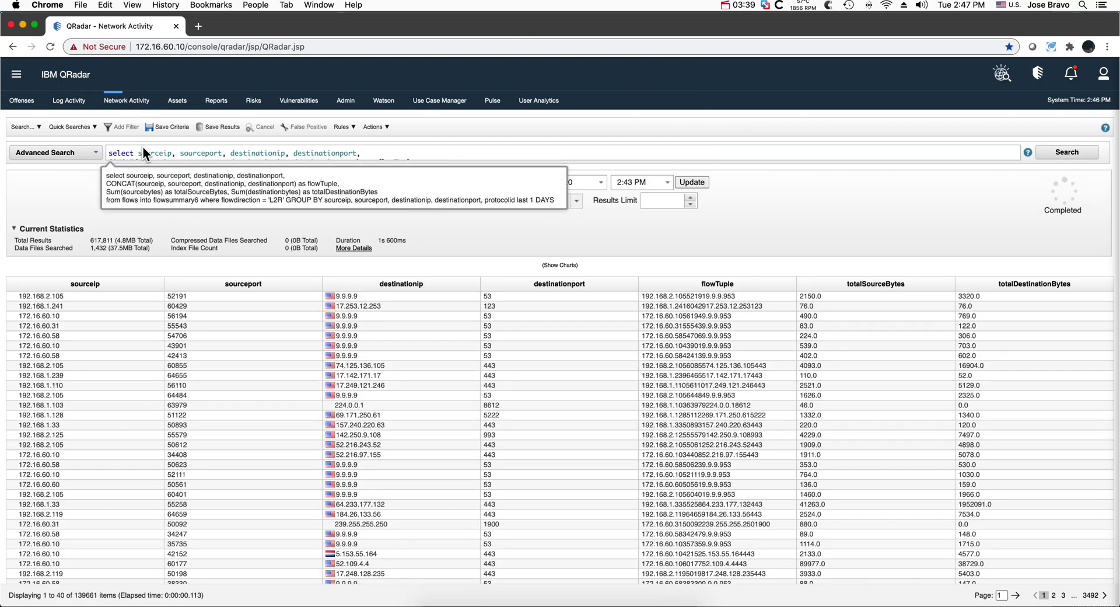
key(super+a)
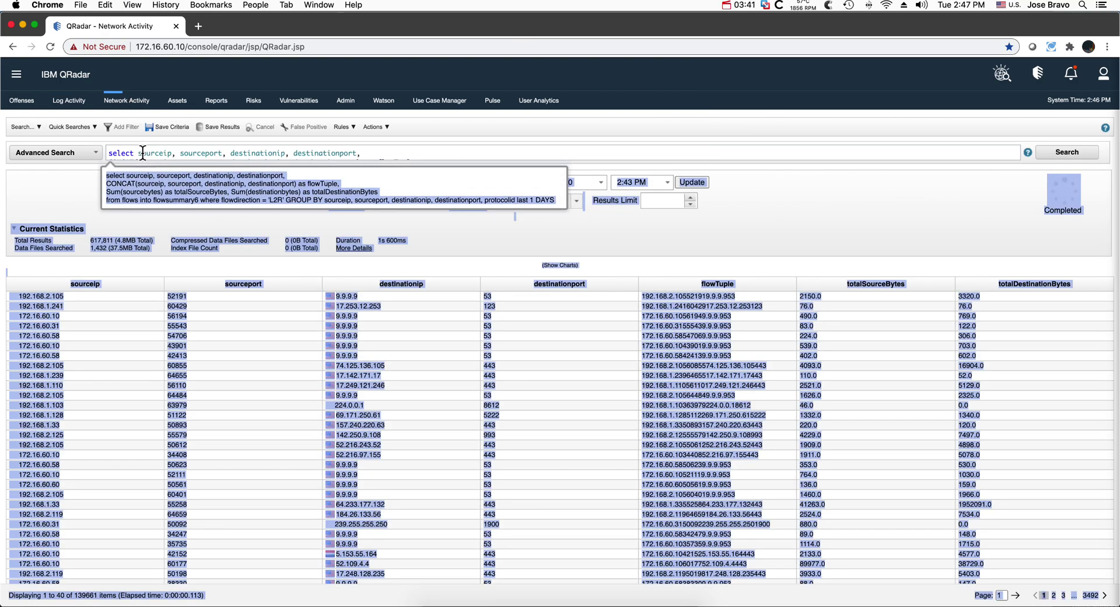
click(144, 152)
key(super+a)
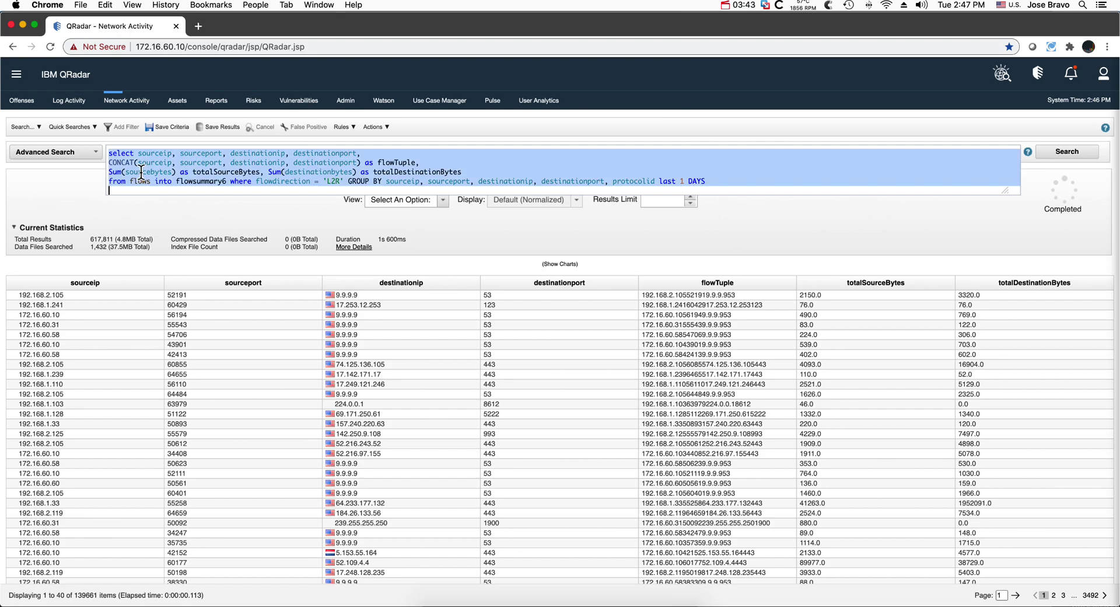
key(BackSpace)
key(super+v)
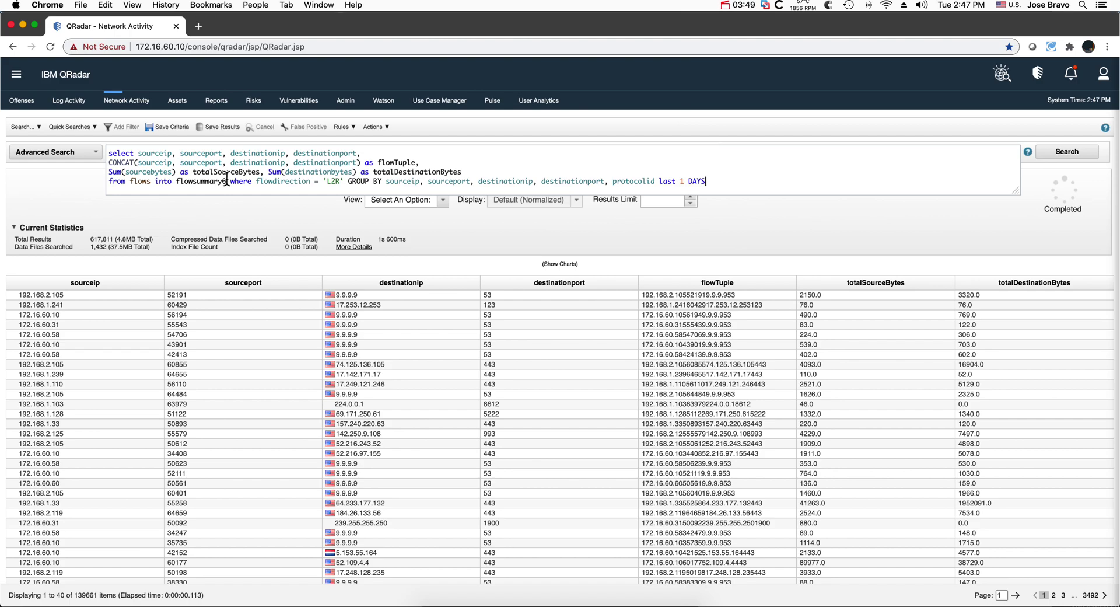
key(Return)
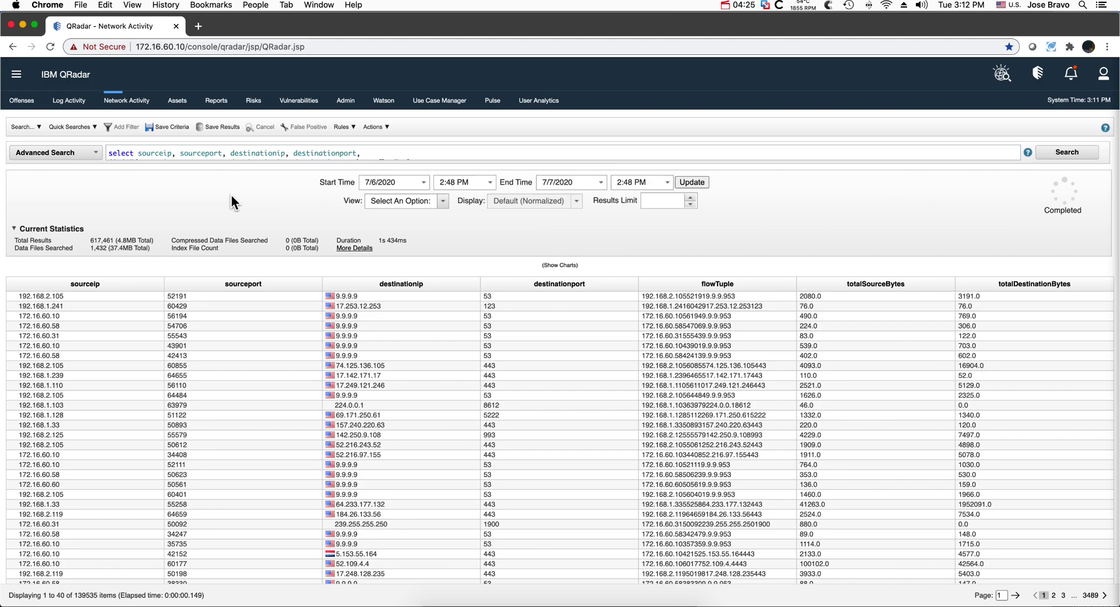
Step: Examine the flow query's CONCAT fields and its INTO table in Network Activity, and review the same query in config.txt
click(263, 154)
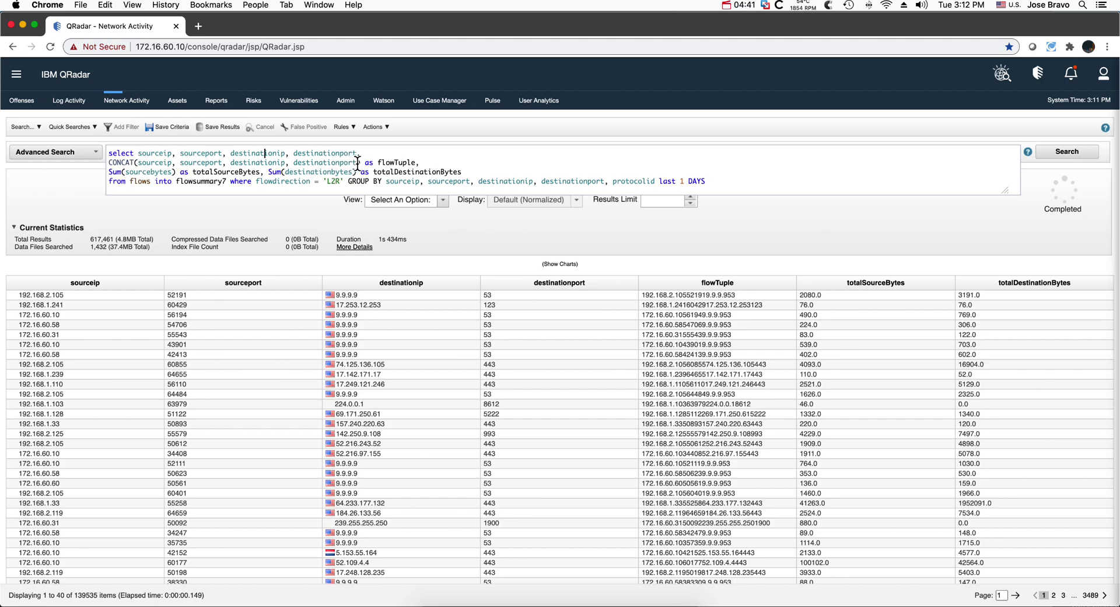
drag(358, 162, 135, 162)
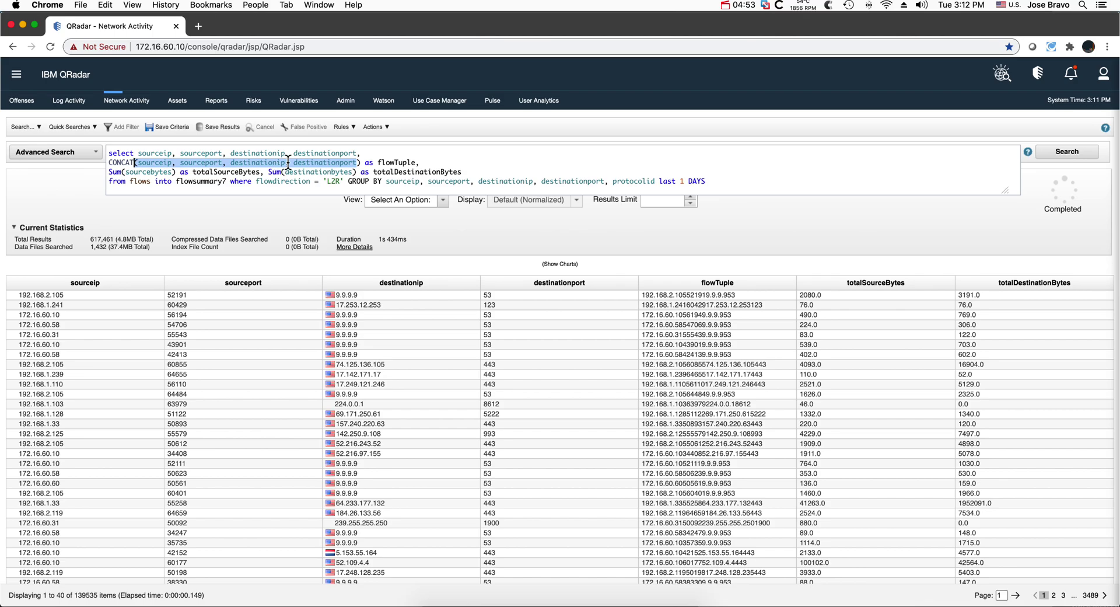
click(164, 184)
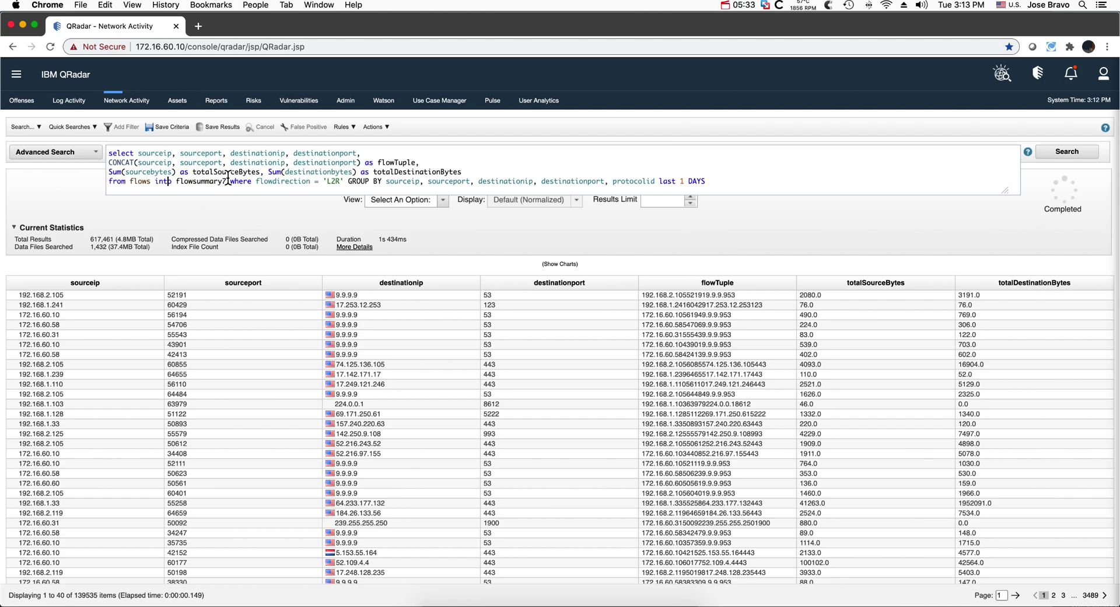
text(7)
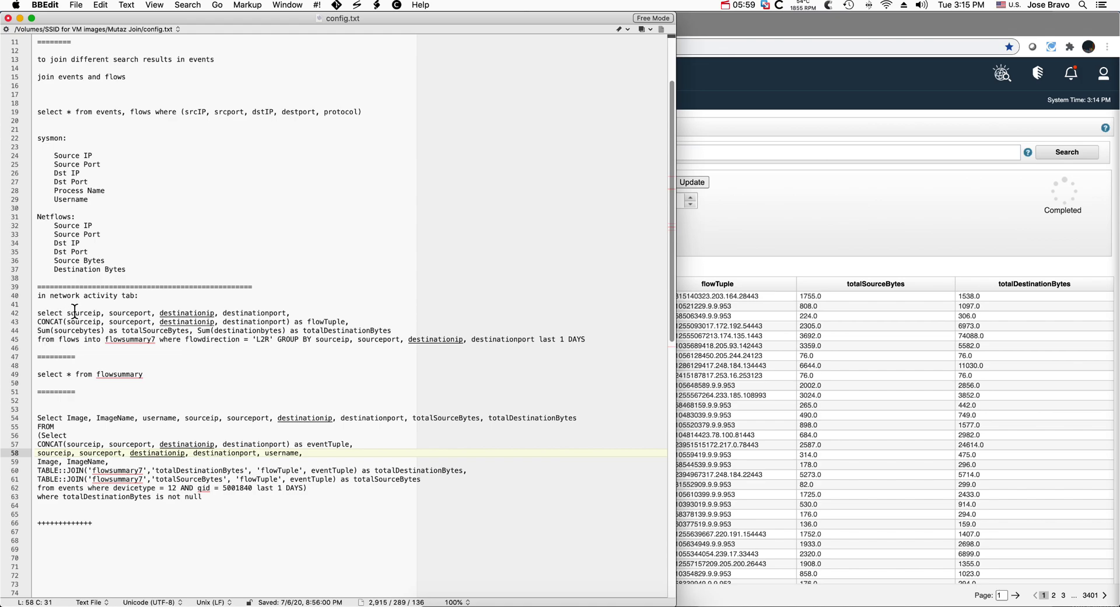
drag(38, 307, 368, 345)
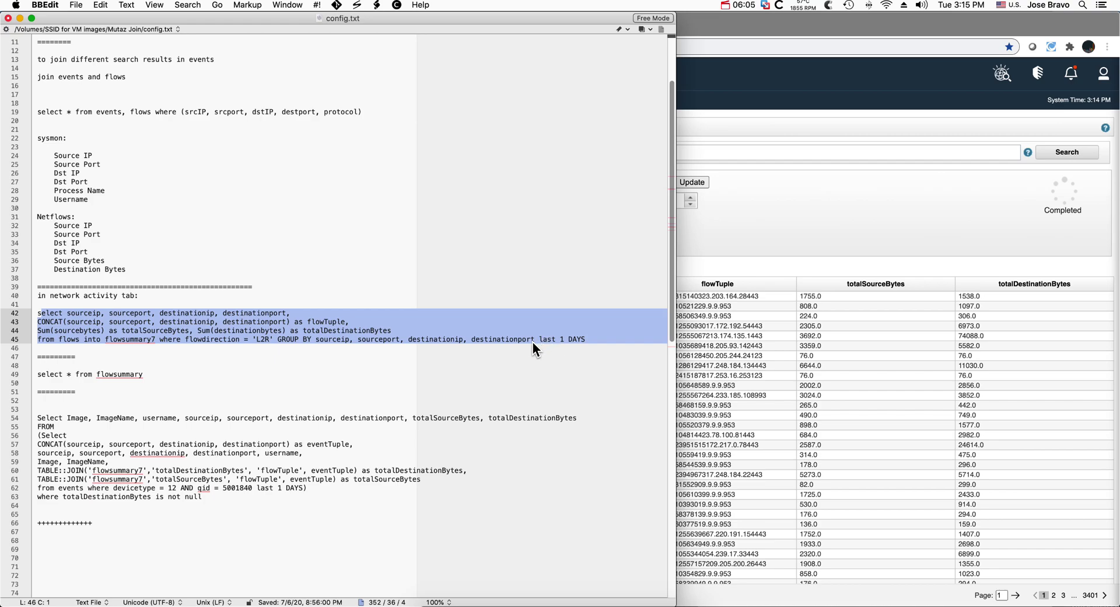
key(Right)
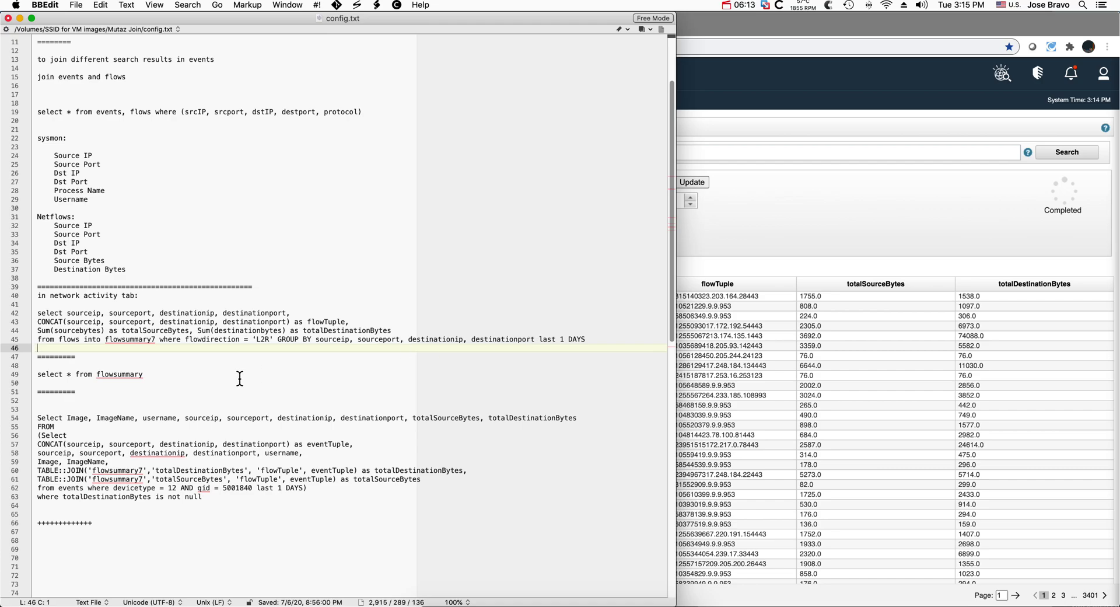
Step: Copy the query "select * from flowsummary" from config.txt and put it into the advanced search of QRadar's Log Activity
drag(146, 374, 27, 377)
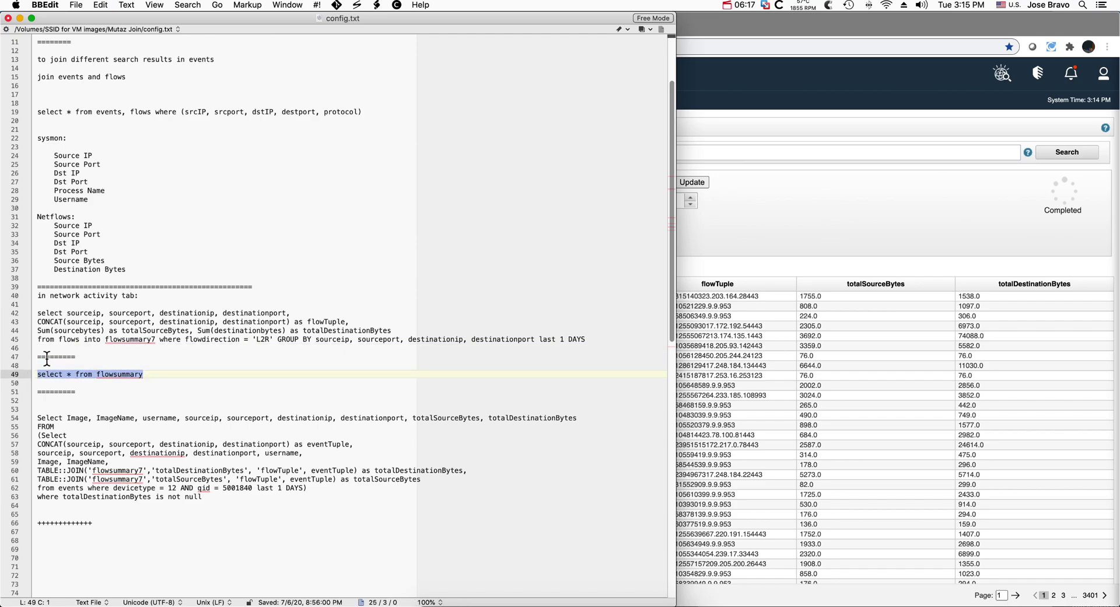
click(705, 227)
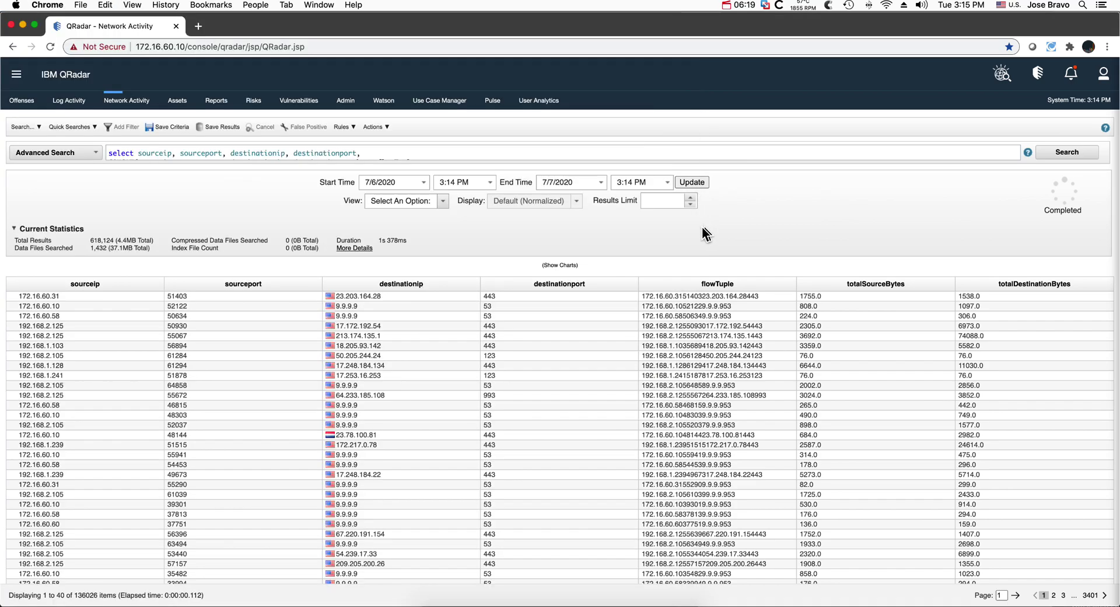
click(65, 103)
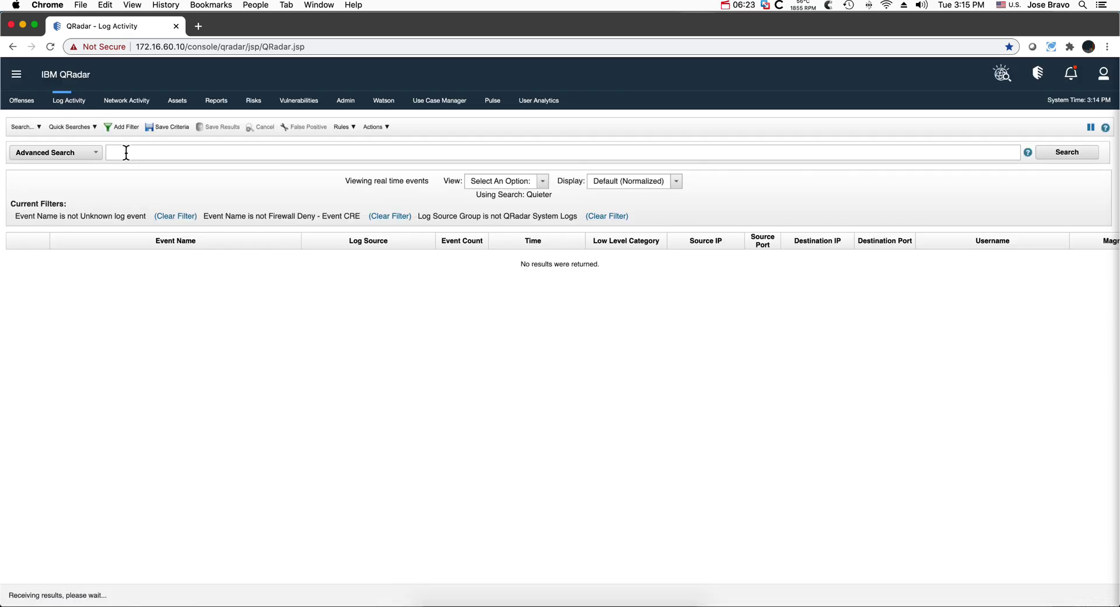
click(126, 153)
key(super+v)
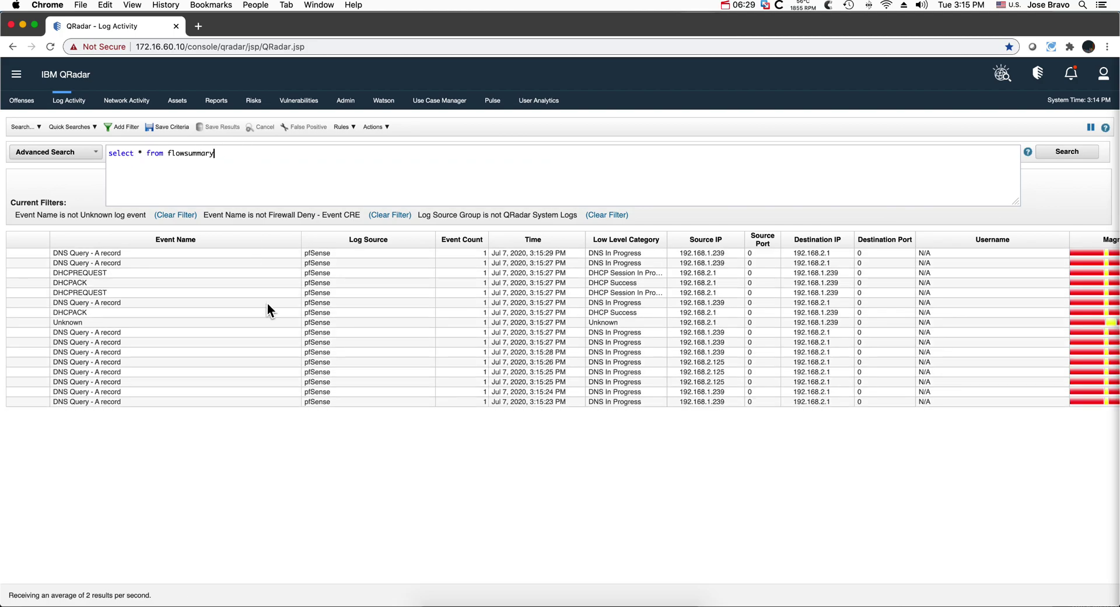
Step: Check the table name in config.txt, complete the Log Activity query as "select * from flowsummary7", and run it
click(572, 603)
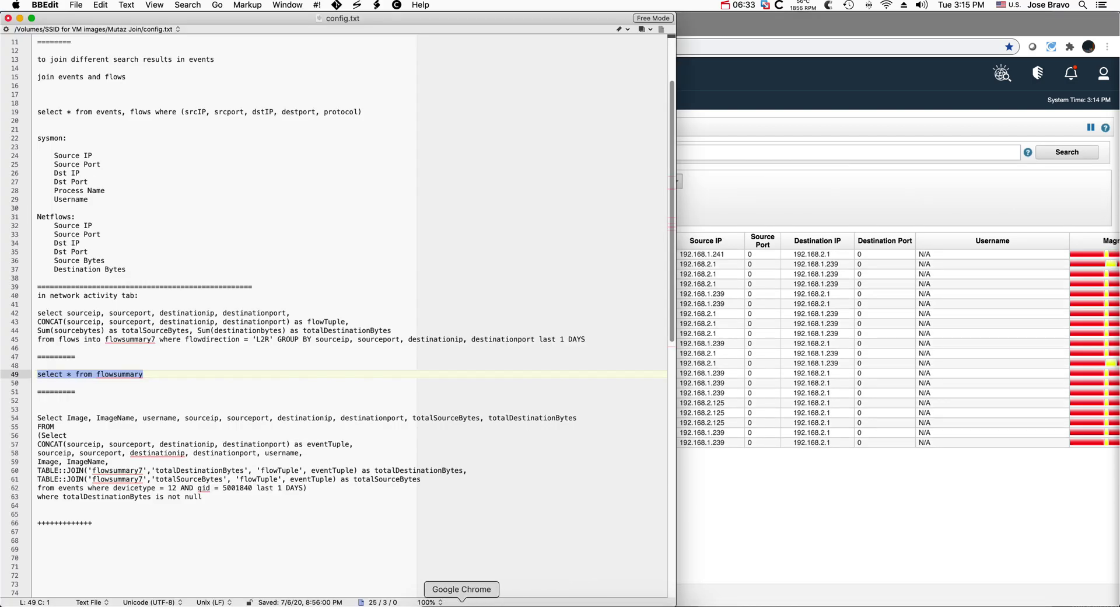
click(461, 604)
click(232, 152)
text(7)
key(Return)
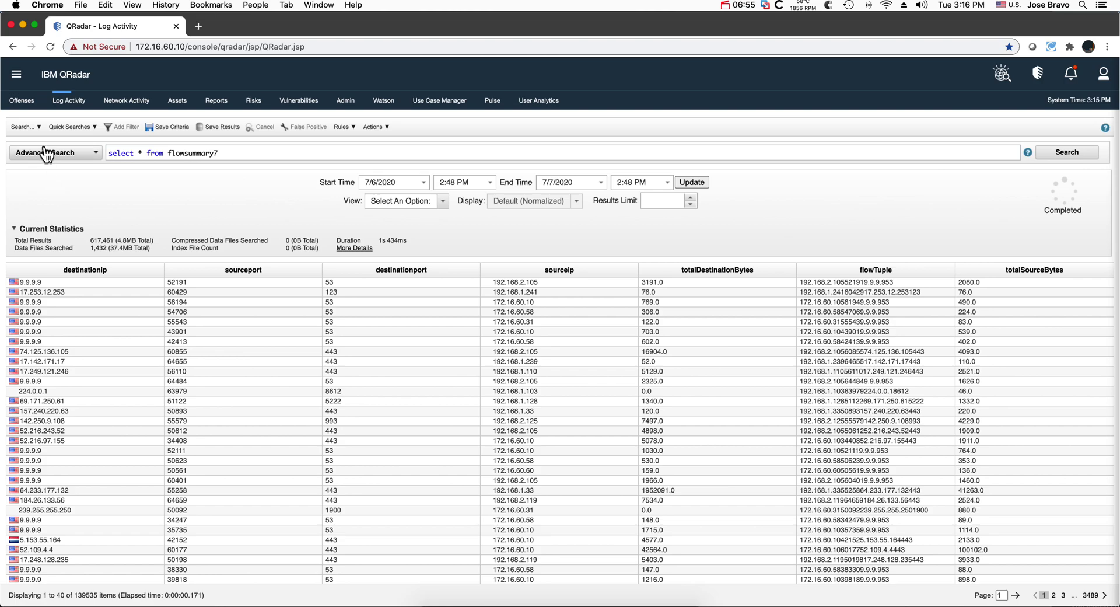
Step: Open QRadar's interactive API documentation at the ariel/searches/{search_id}/results endpoint with text/table as the response type
click(16, 74)
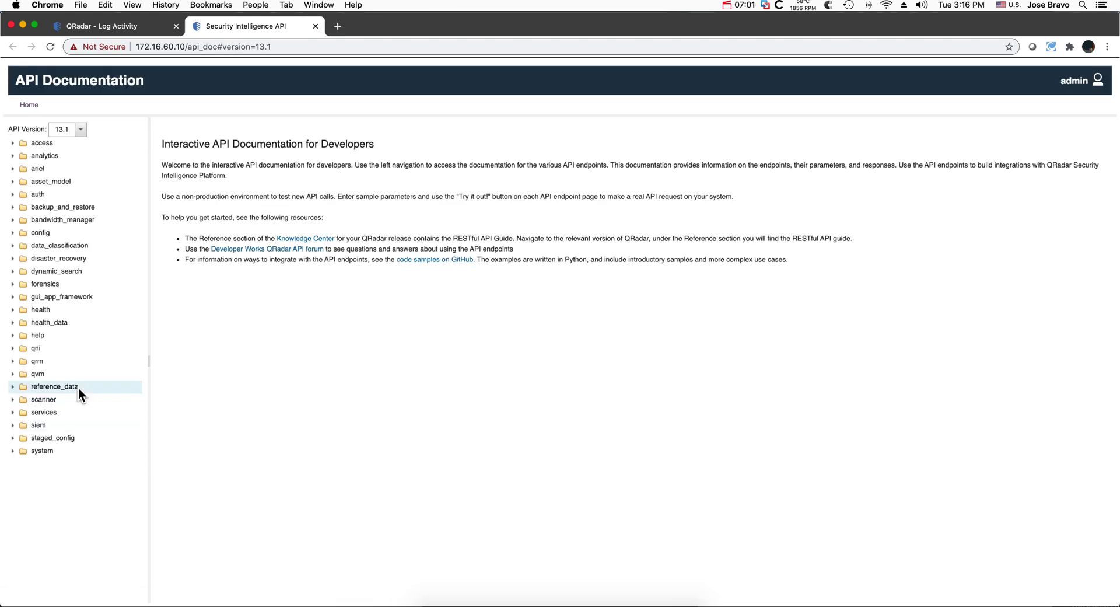
click(13, 169)
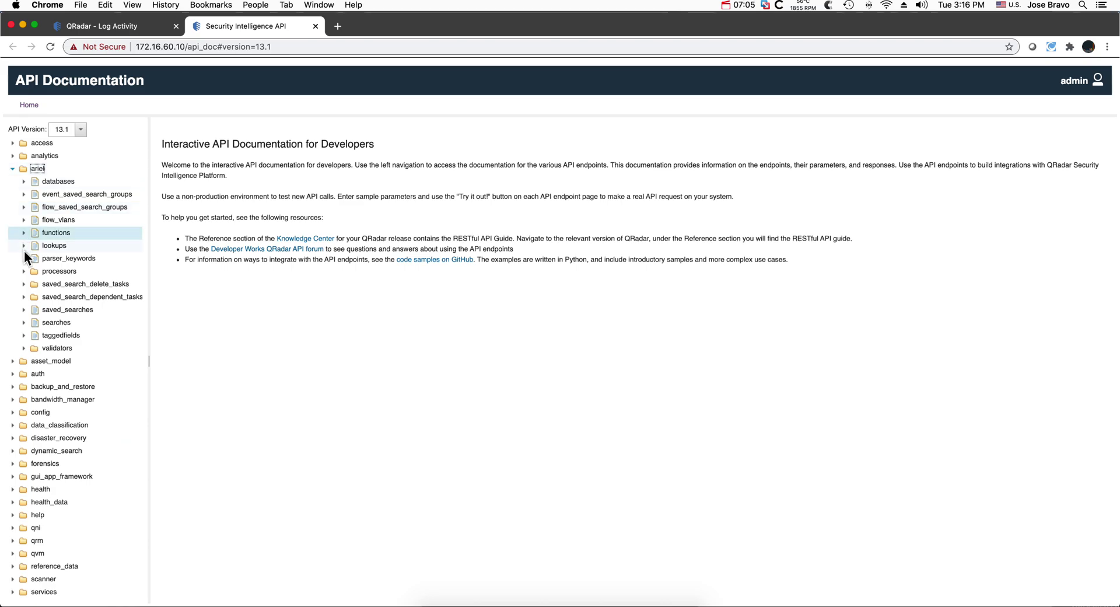
click(25, 322)
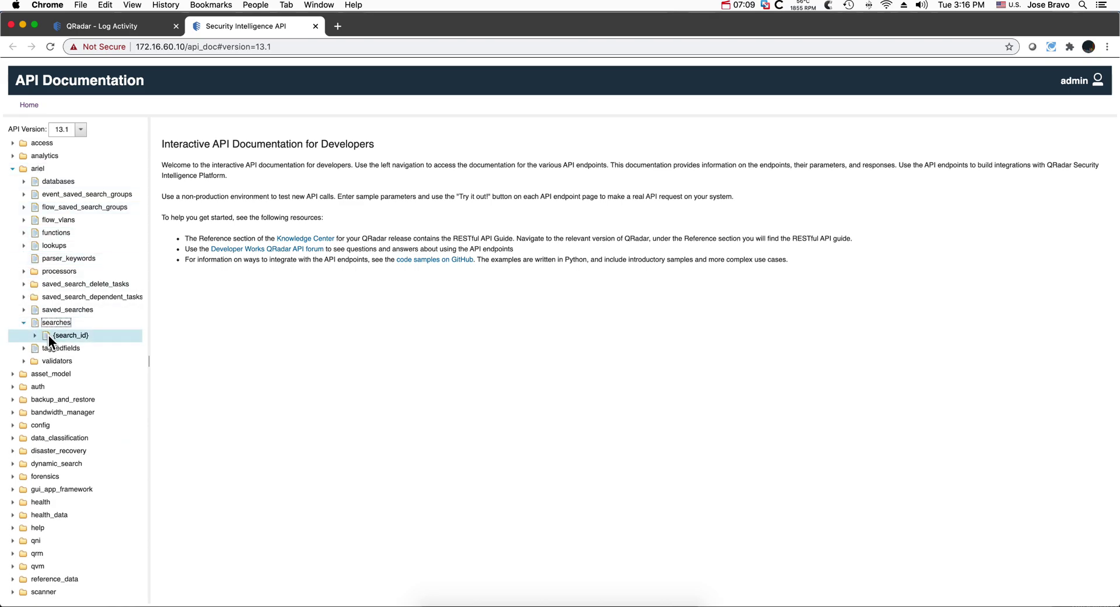
click(48, 334)
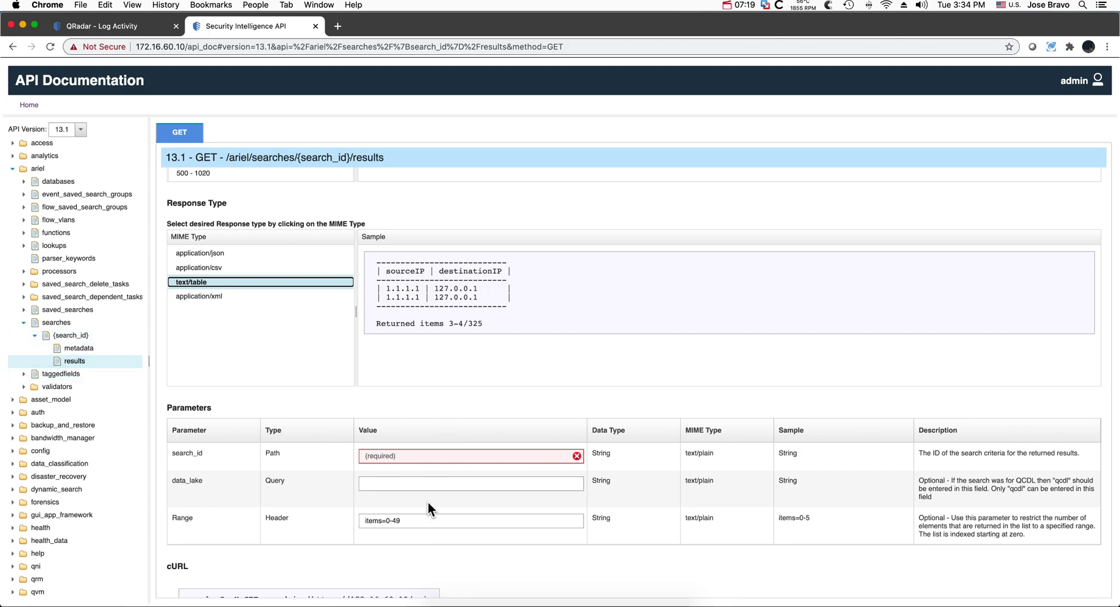
Step: Set the search_id parameter to flowsummary7 and send the GET request for the results
click(379, 455)
text(flowsummary7)
scroll(462, 446, down, 2)
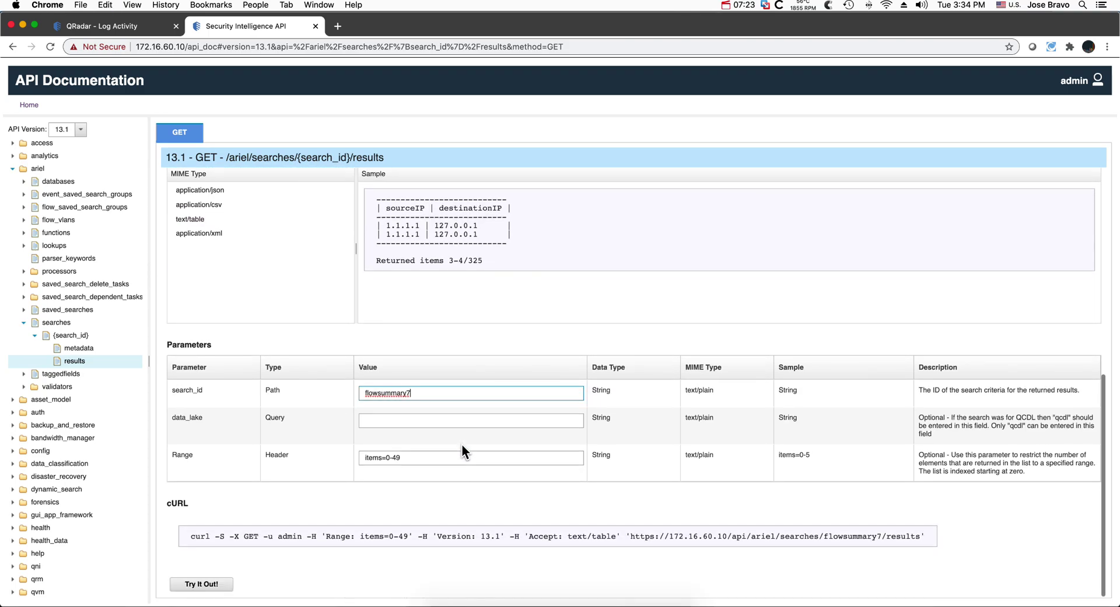
click(207, 585)
scroll(207, 591, down, 5)
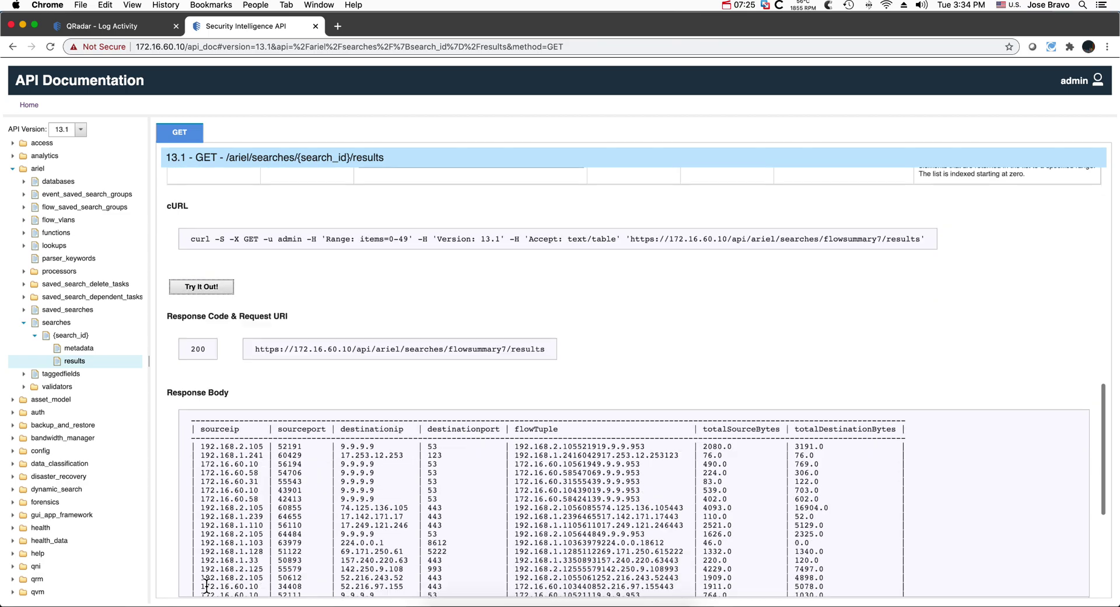
Step: Examine the response body, comparing the flowTuple values with the source and destination IPs and ports they concatenate
scroll(345, 503, down, 3)
scroll(345, 503, up, 3)
scroll(345, 503, down, 1)
scroll(345, 503, up, 1)
scroll(345, 503, up, 2)
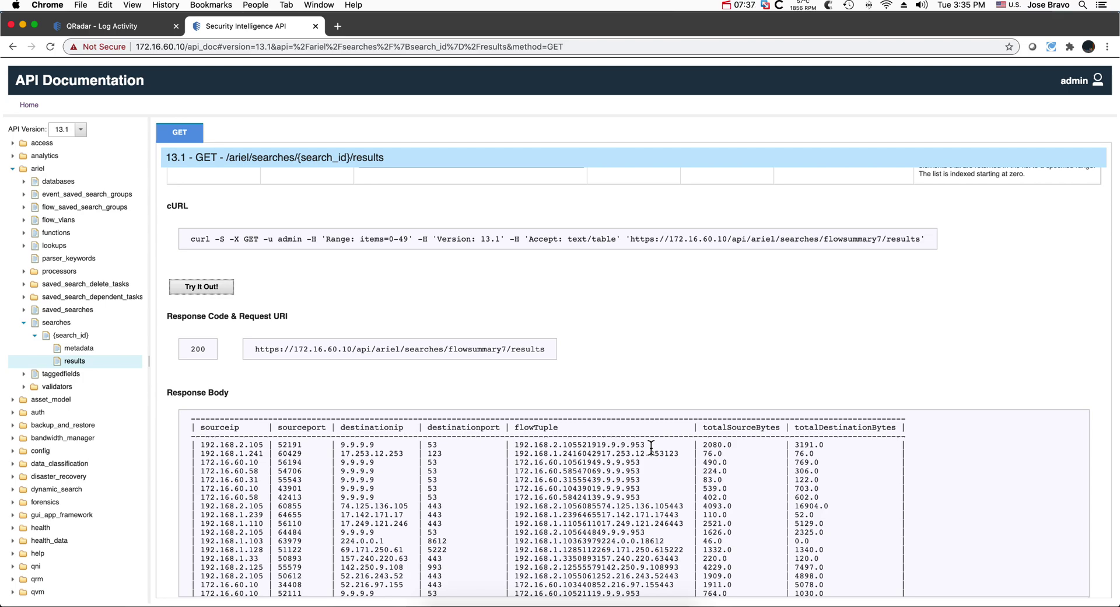
drag(650, 446, 514, 446)
drag(689, 453, 508, 450)
drag(655, 485, 511, 484)
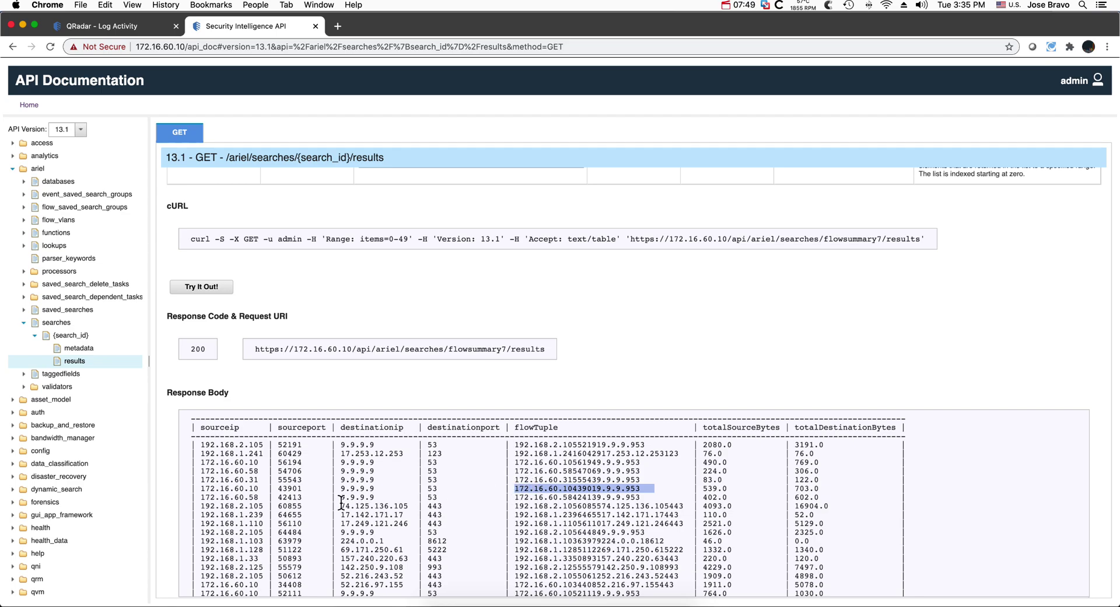
click(264, 507)
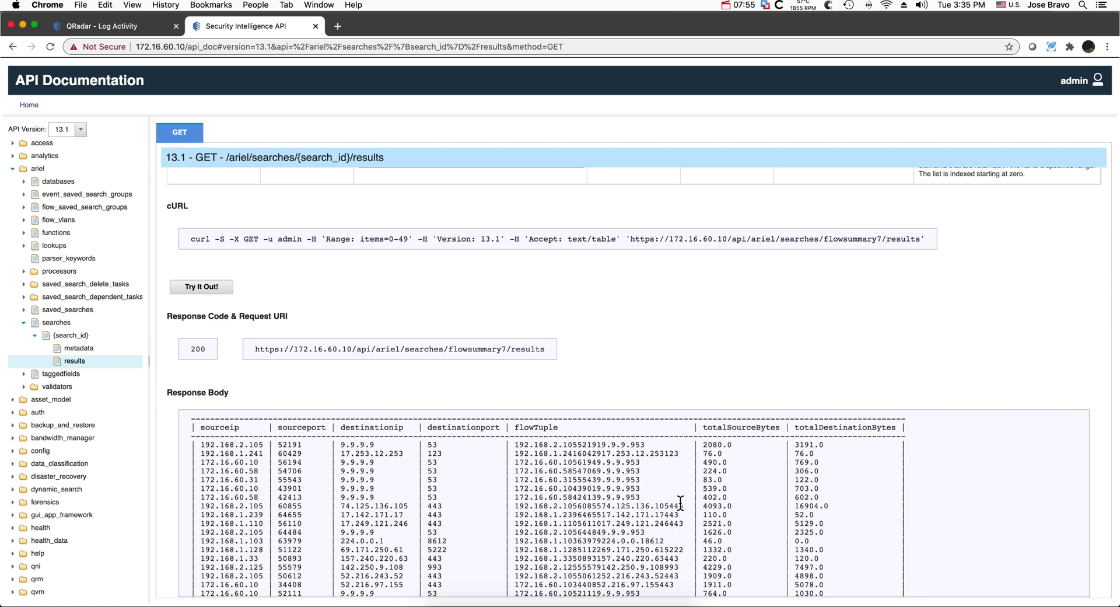
drag(689, 503, 510, 505)
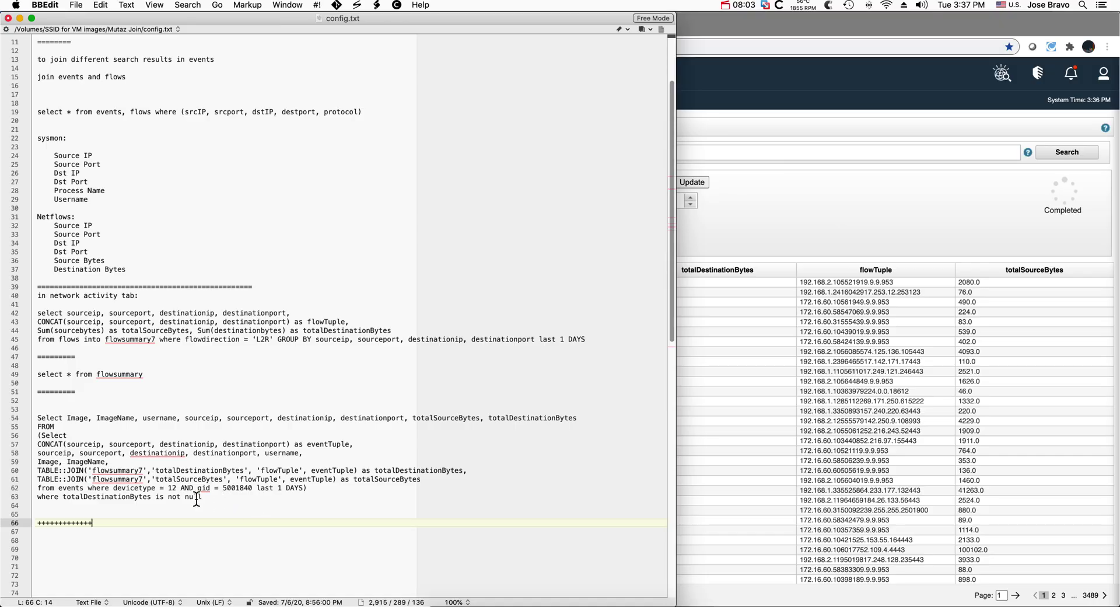
Step: Copy the full join query in config.txt, from "Select Image, ImageName" through "where totalDestinationBytes is not null"
drag(203, 497, 42, 420)
right_click(80, 438)
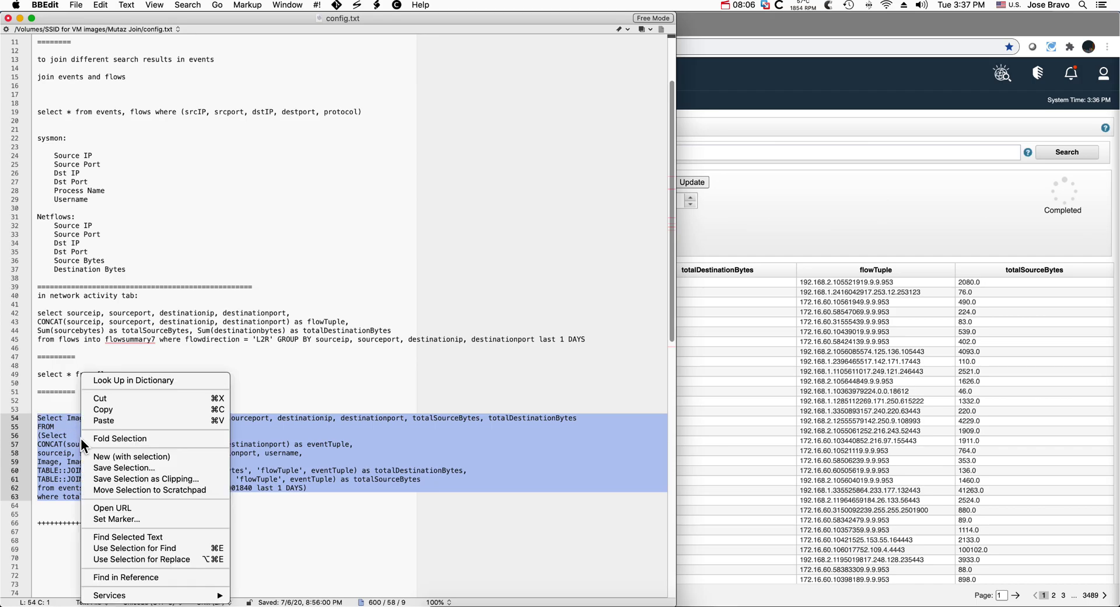
click(113, 409)
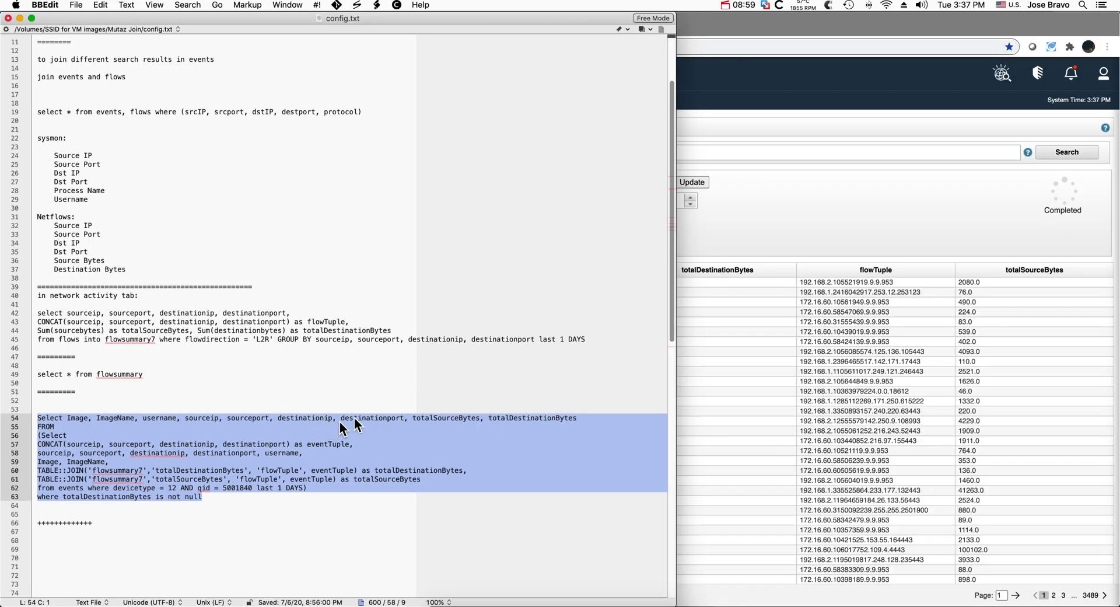
Step: Switch to QRadar, start a fresh Log Activity view, and run the copied TABLE::JOIN query as an advanced search
click(729, 238)
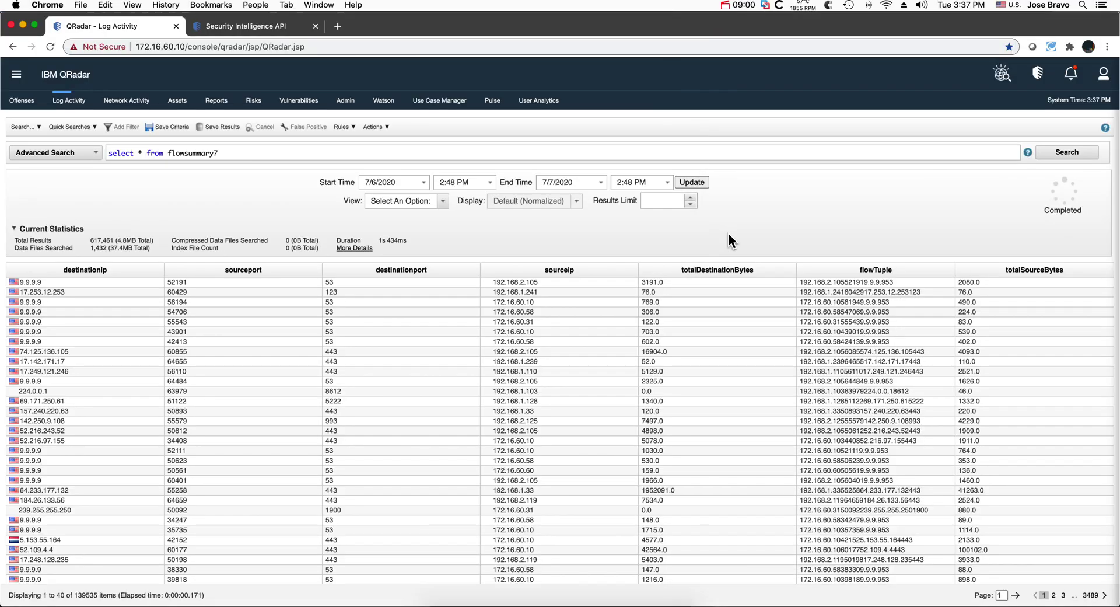
click(63, 99)
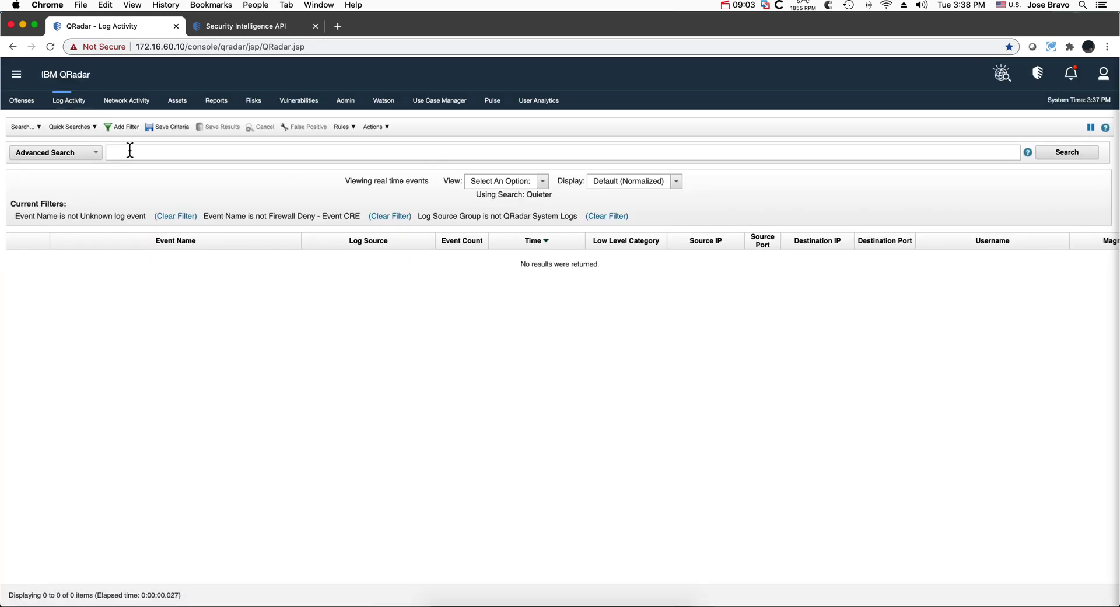
click(129, 150)
key(cmd+v)
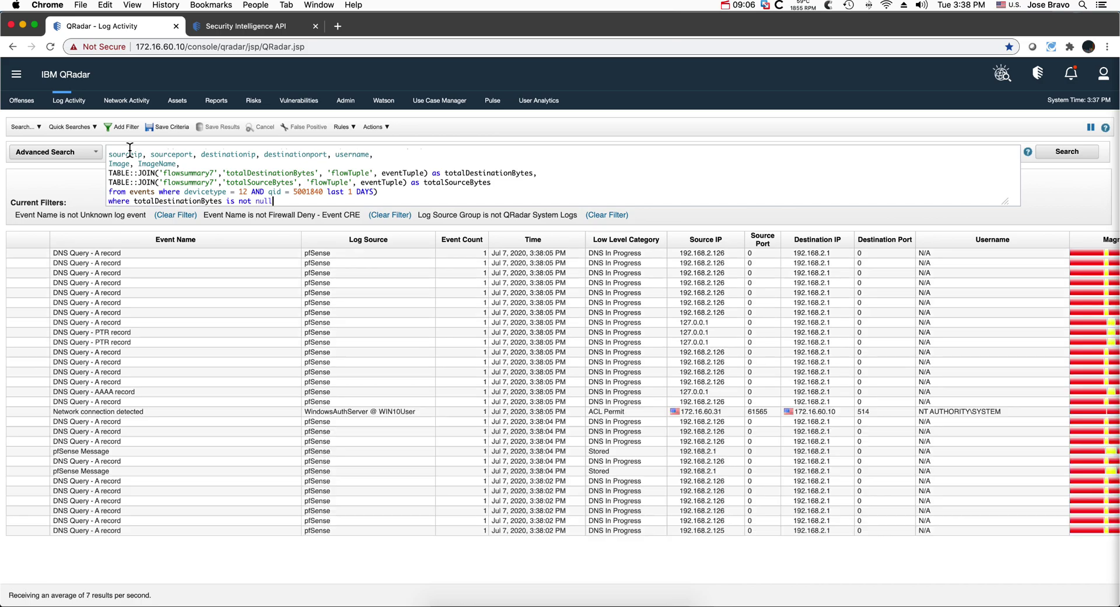
key(Return)
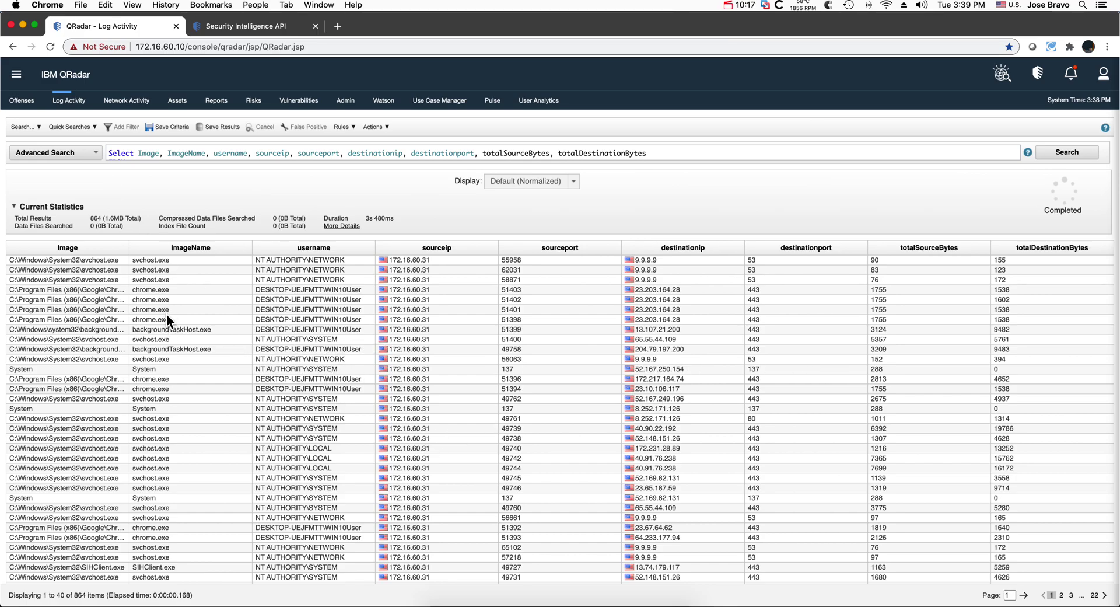
Step: Examine the joined results, highlighting the chrome.exe row with source port 51396 and reviewing its process, user and byte totals
click(165, 379)
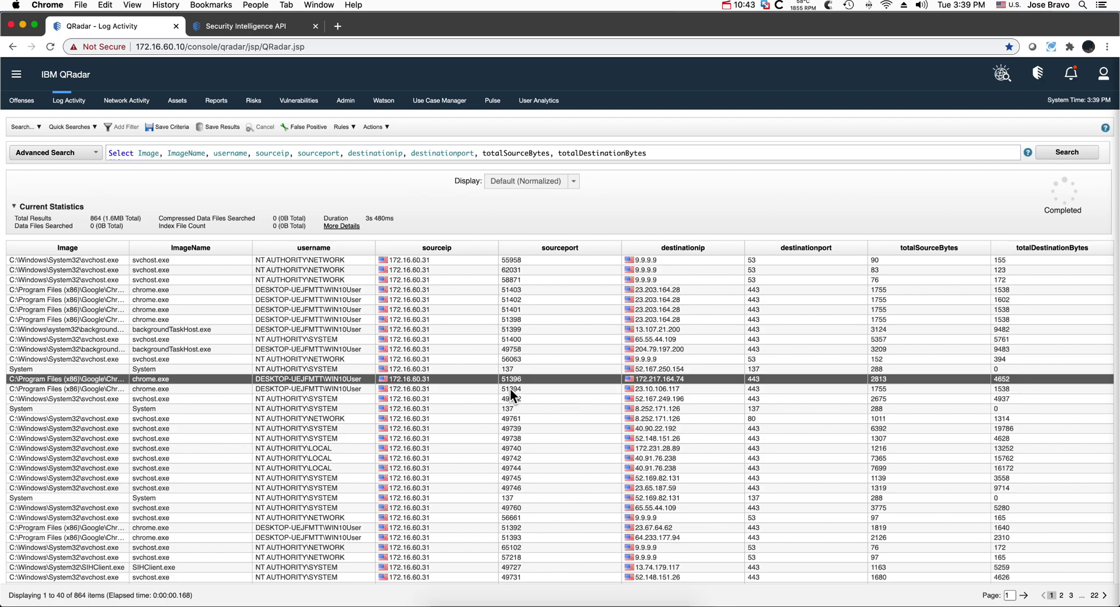
scroll(510, 388, down, 3)
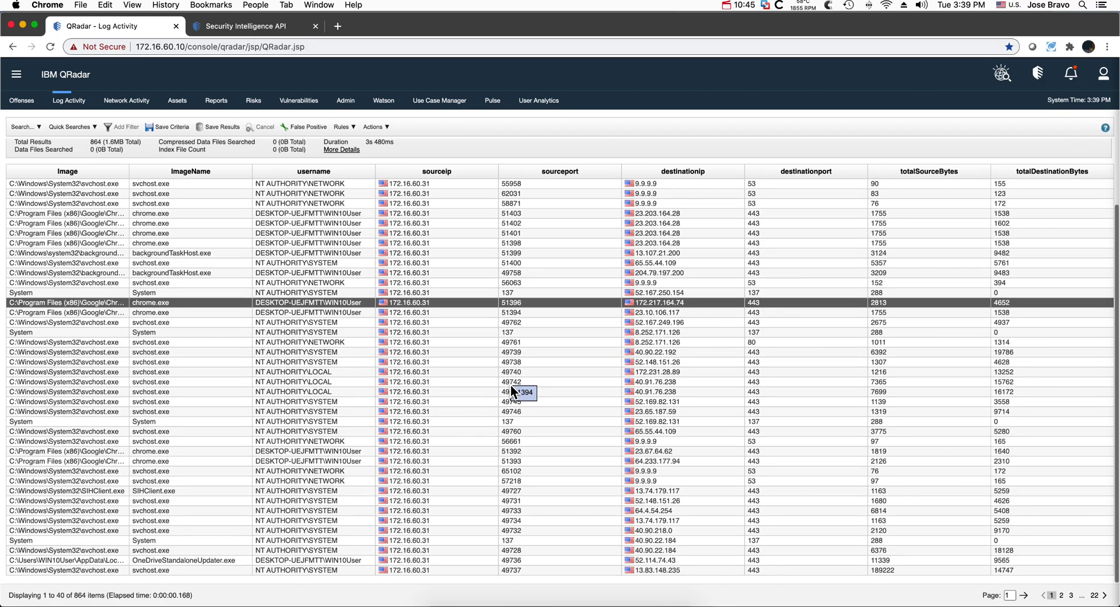
scroll(511, 387, up, 3)
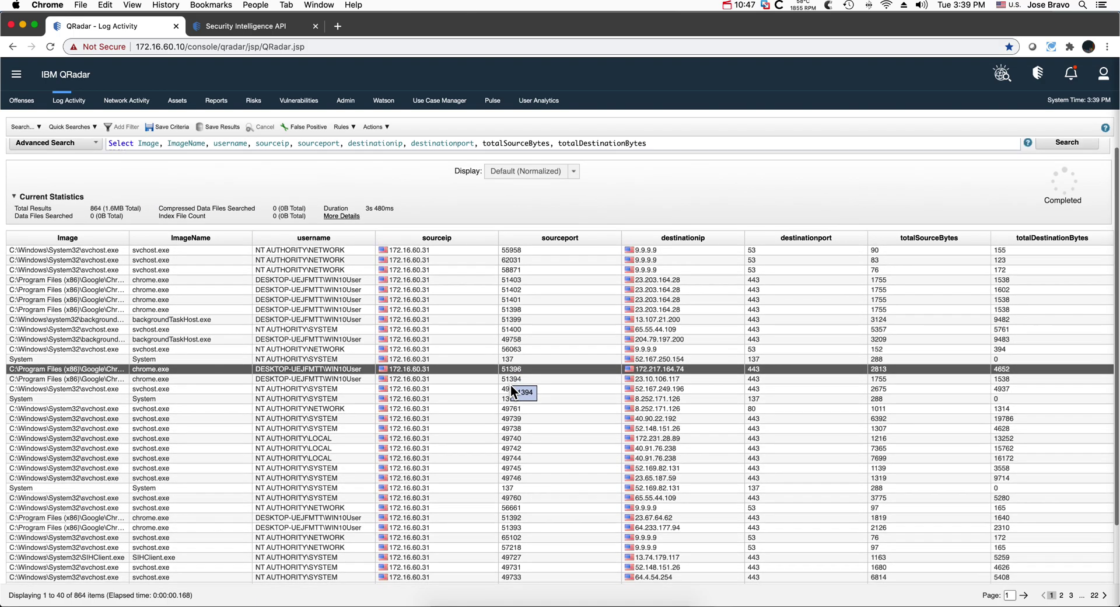
scroll(510, 384, down, 1)
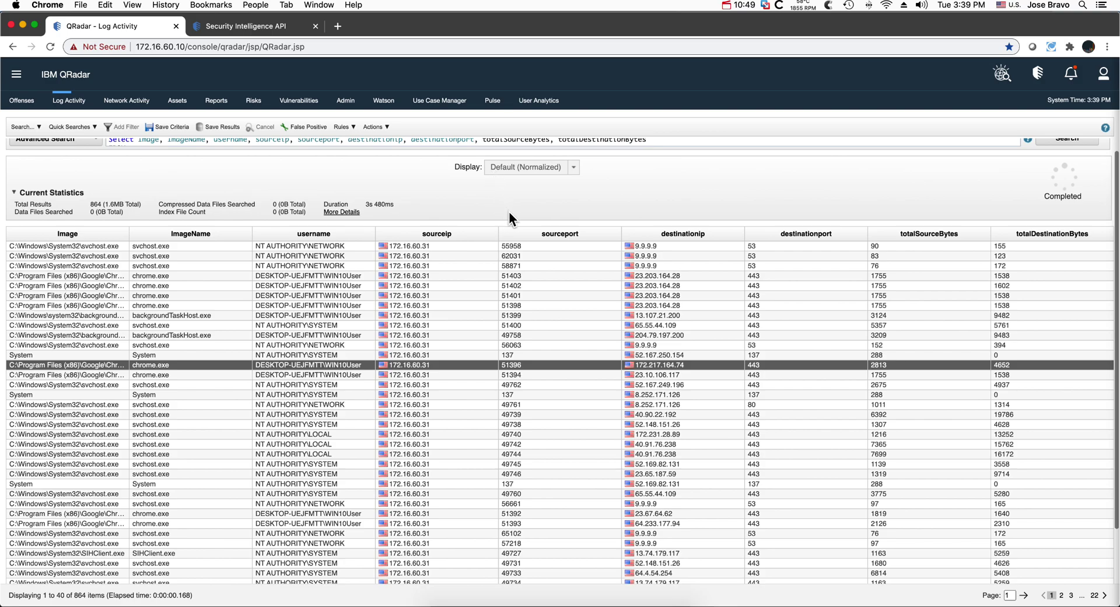